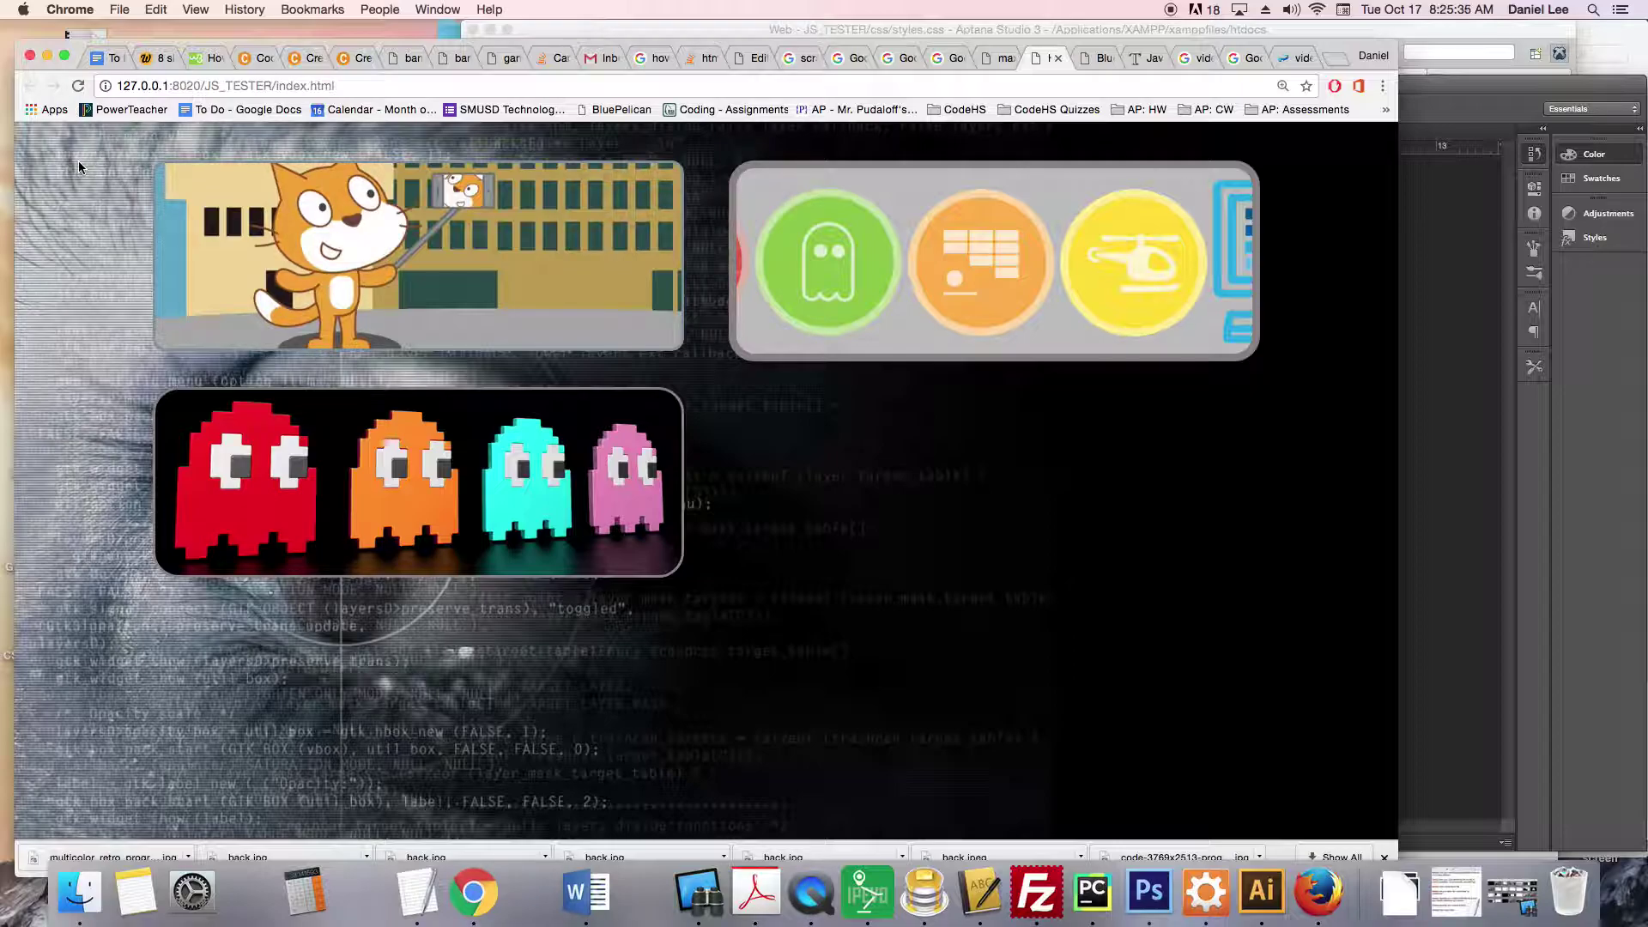
Visit the codecreative.us site, then return to the codeHS and local JS_TESTER pages.
{"action": "key", "text": "super+t"}
{"action": "type", "text": "co"}
{"action": "key", "text": "Return"}
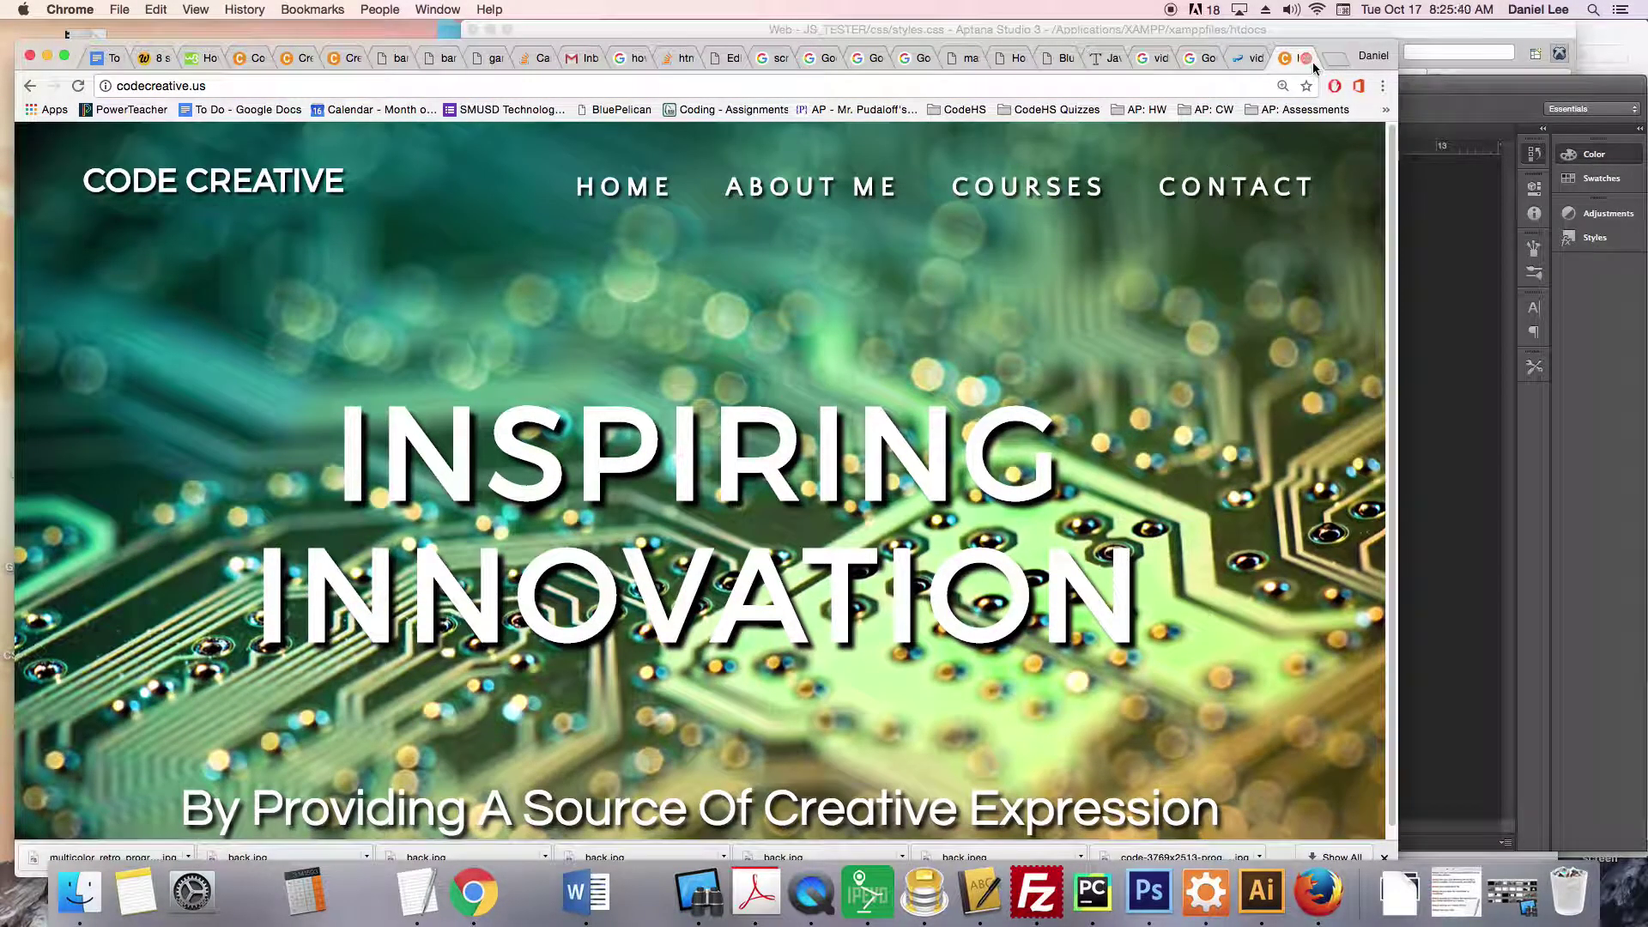
{"action": "left_click", "coordinate": [1309, 60]}
{"action": "left_click", "coordinate": [348, 58]}
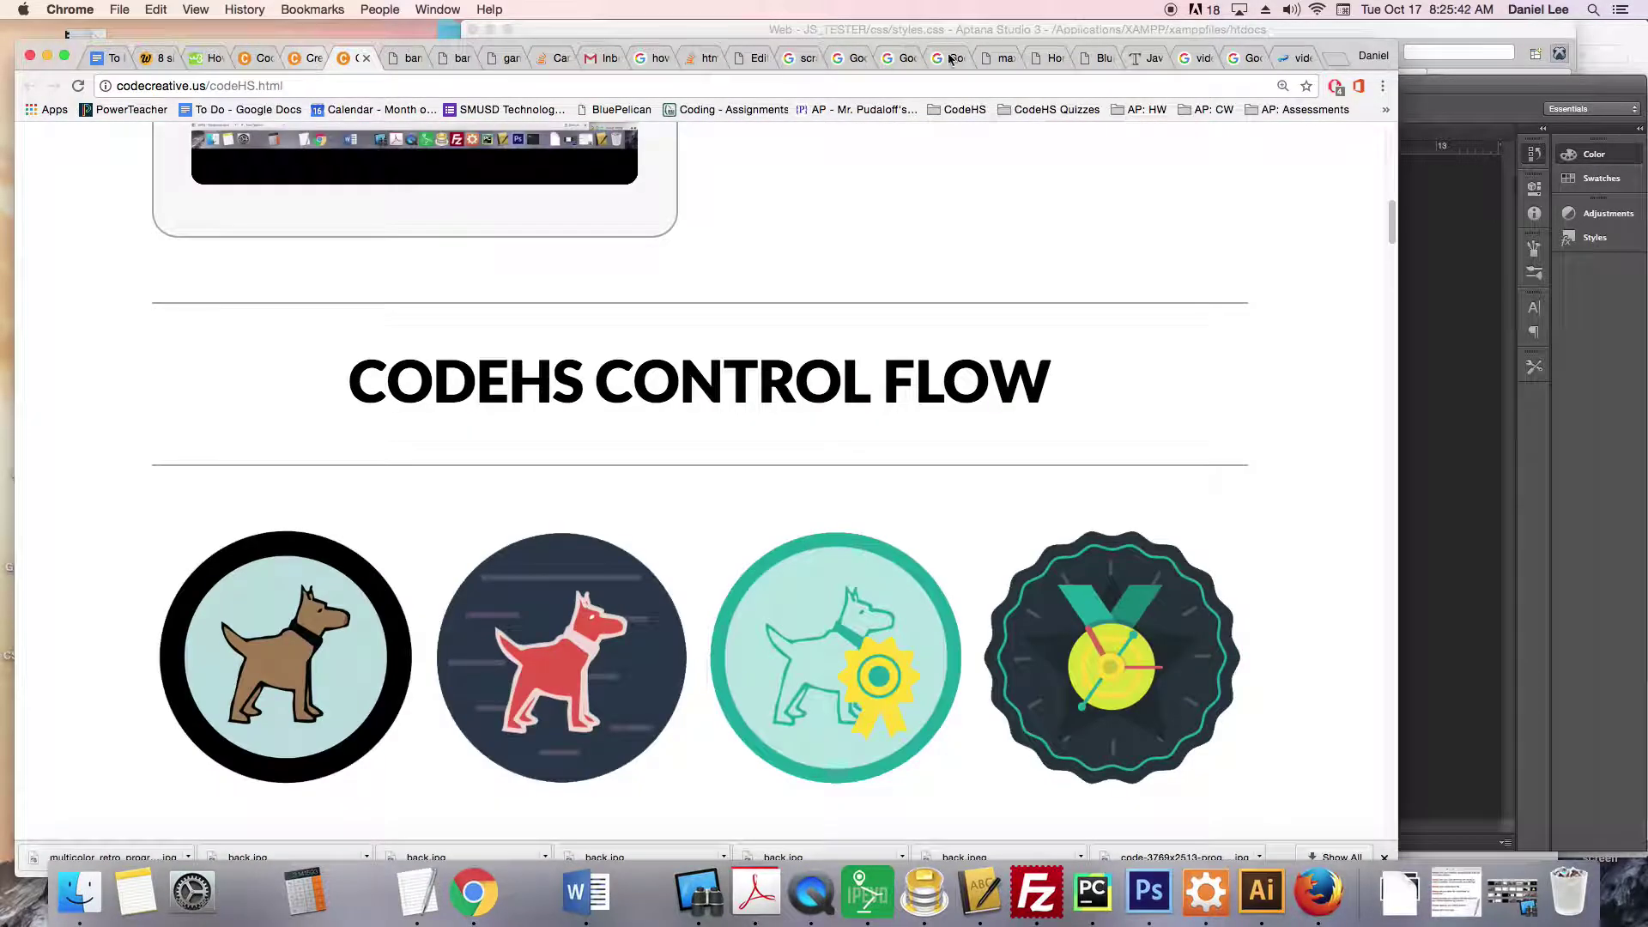
{"action": "left_click", "coordinate": [1047, 58]}
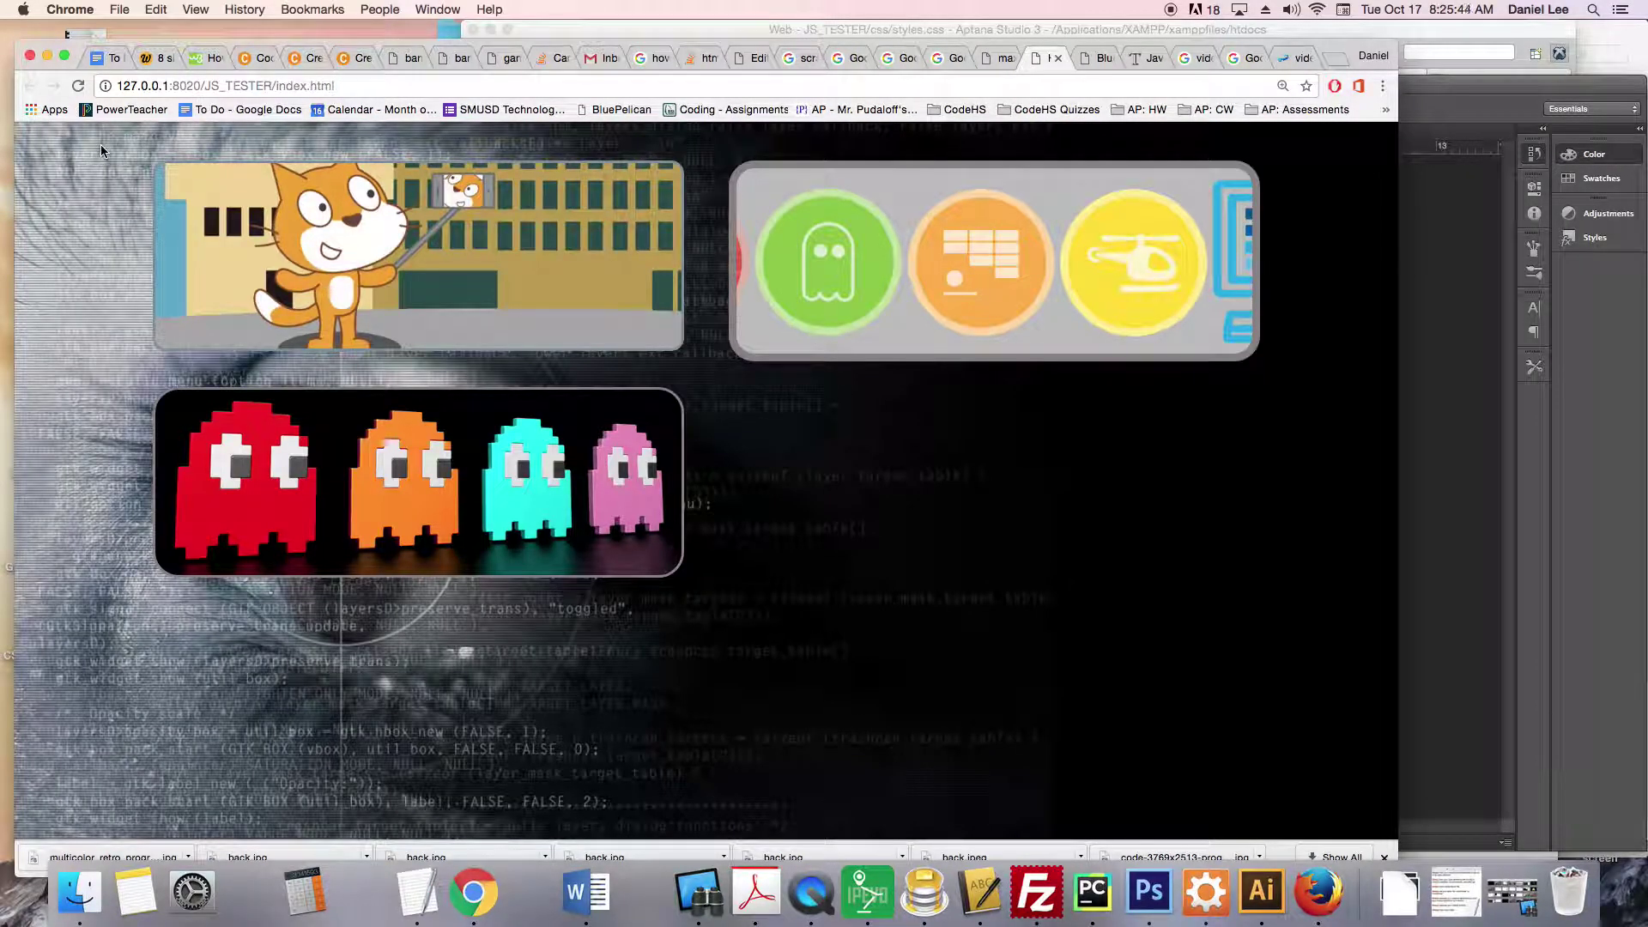
{"action": "mouse_move", "coordinate": [483, 249]}
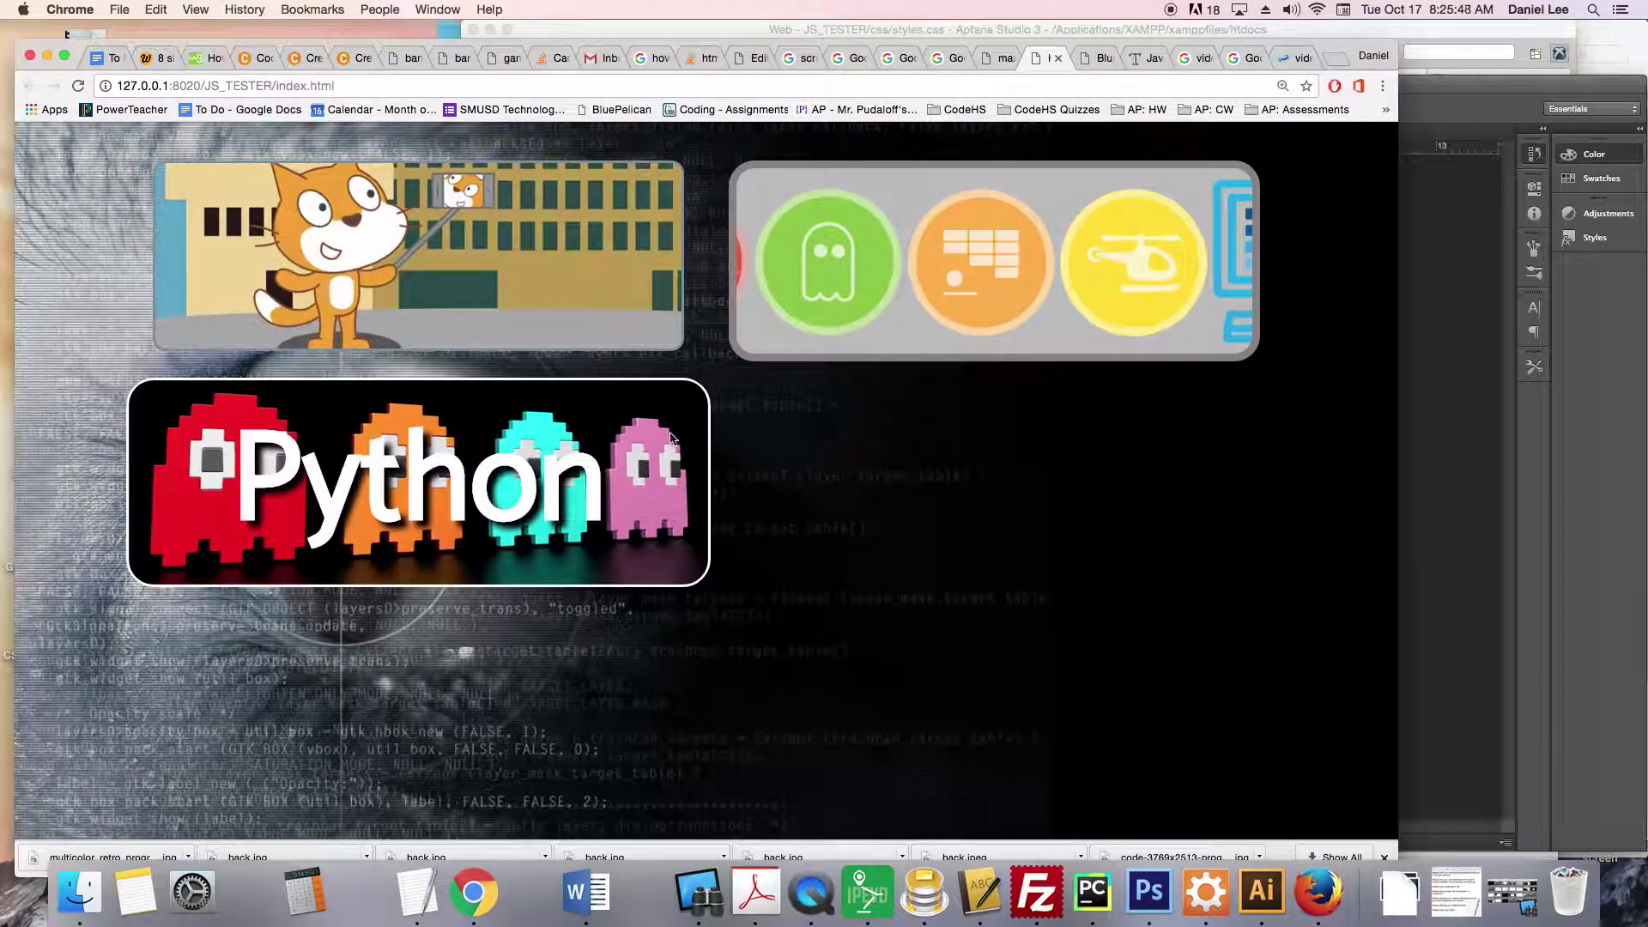
{"action": "mouse_move", "coordinate": [846, 268]}
{"action": "mouse_move", "coordinate": [614, 253]}
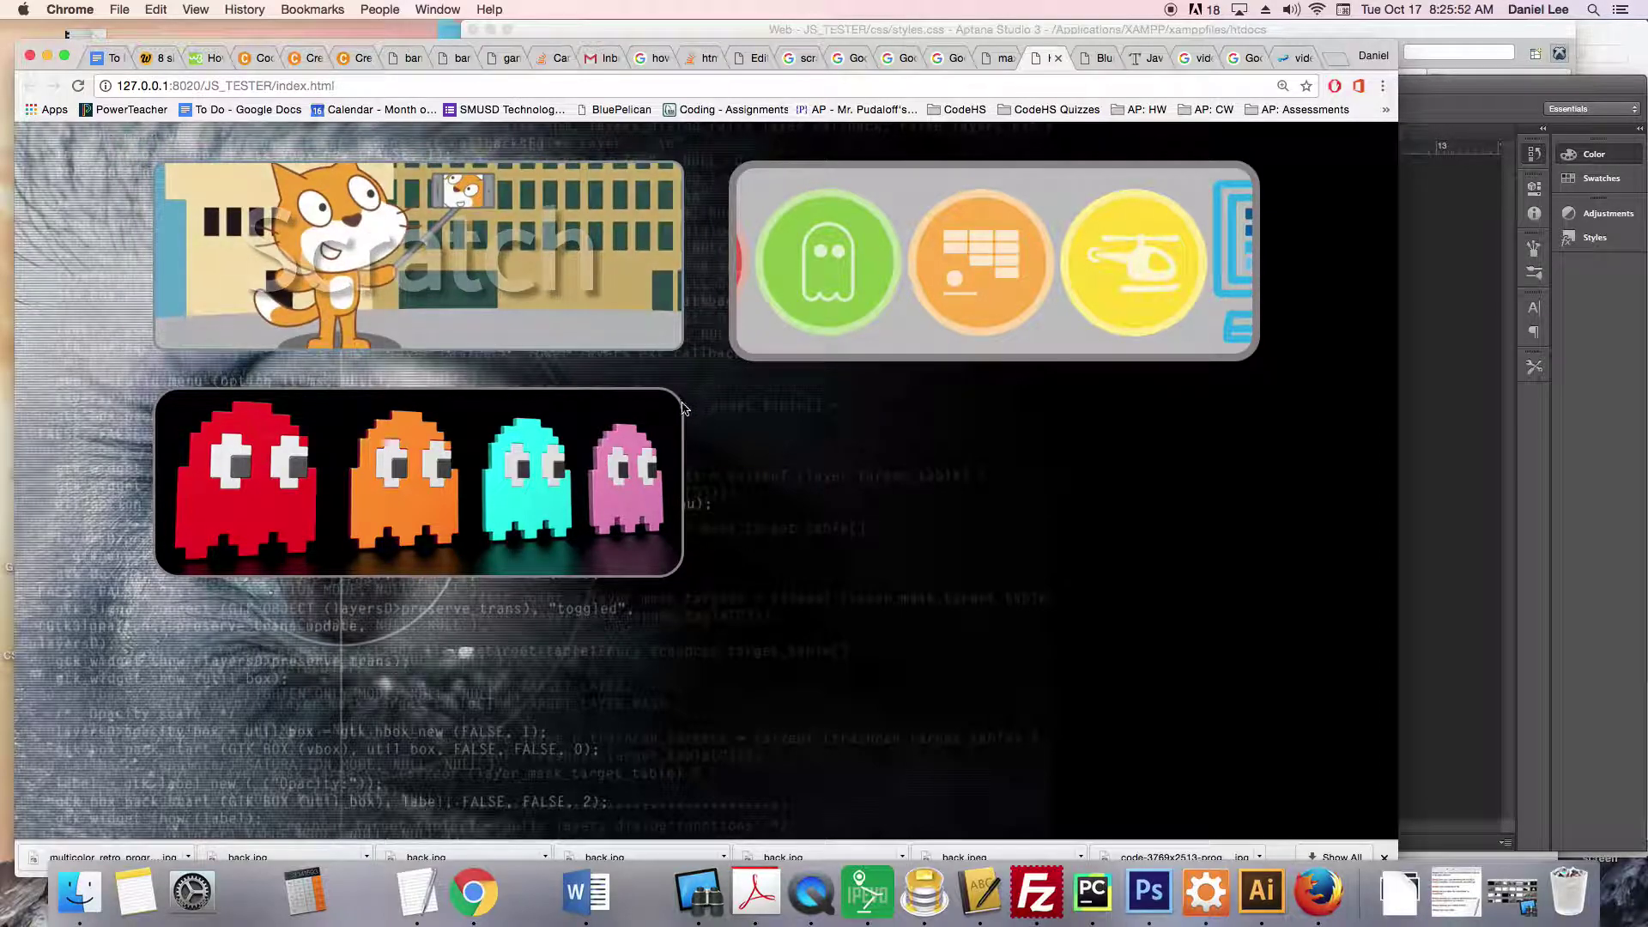
{"action": "mouse_move", "coordinate": [347, 519]}
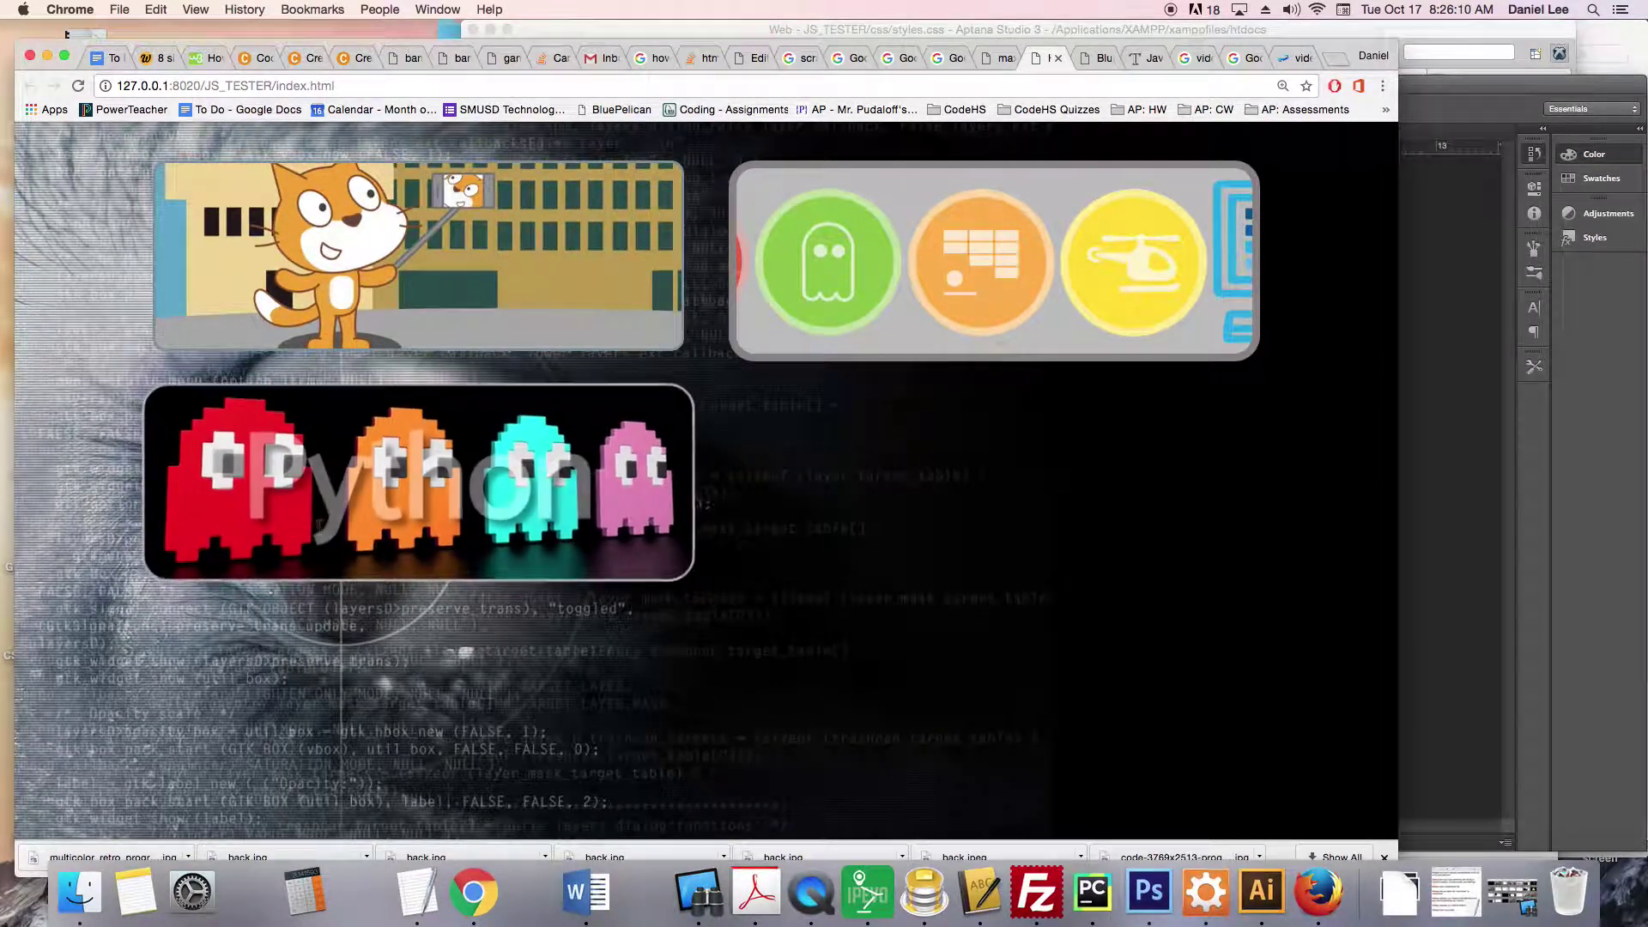
In Photoshop, zoom to 500% on the red ghost's eyes and choose the Rectangular Marquee.
{"action": "left_click", "coordinate": [1473, 527]}
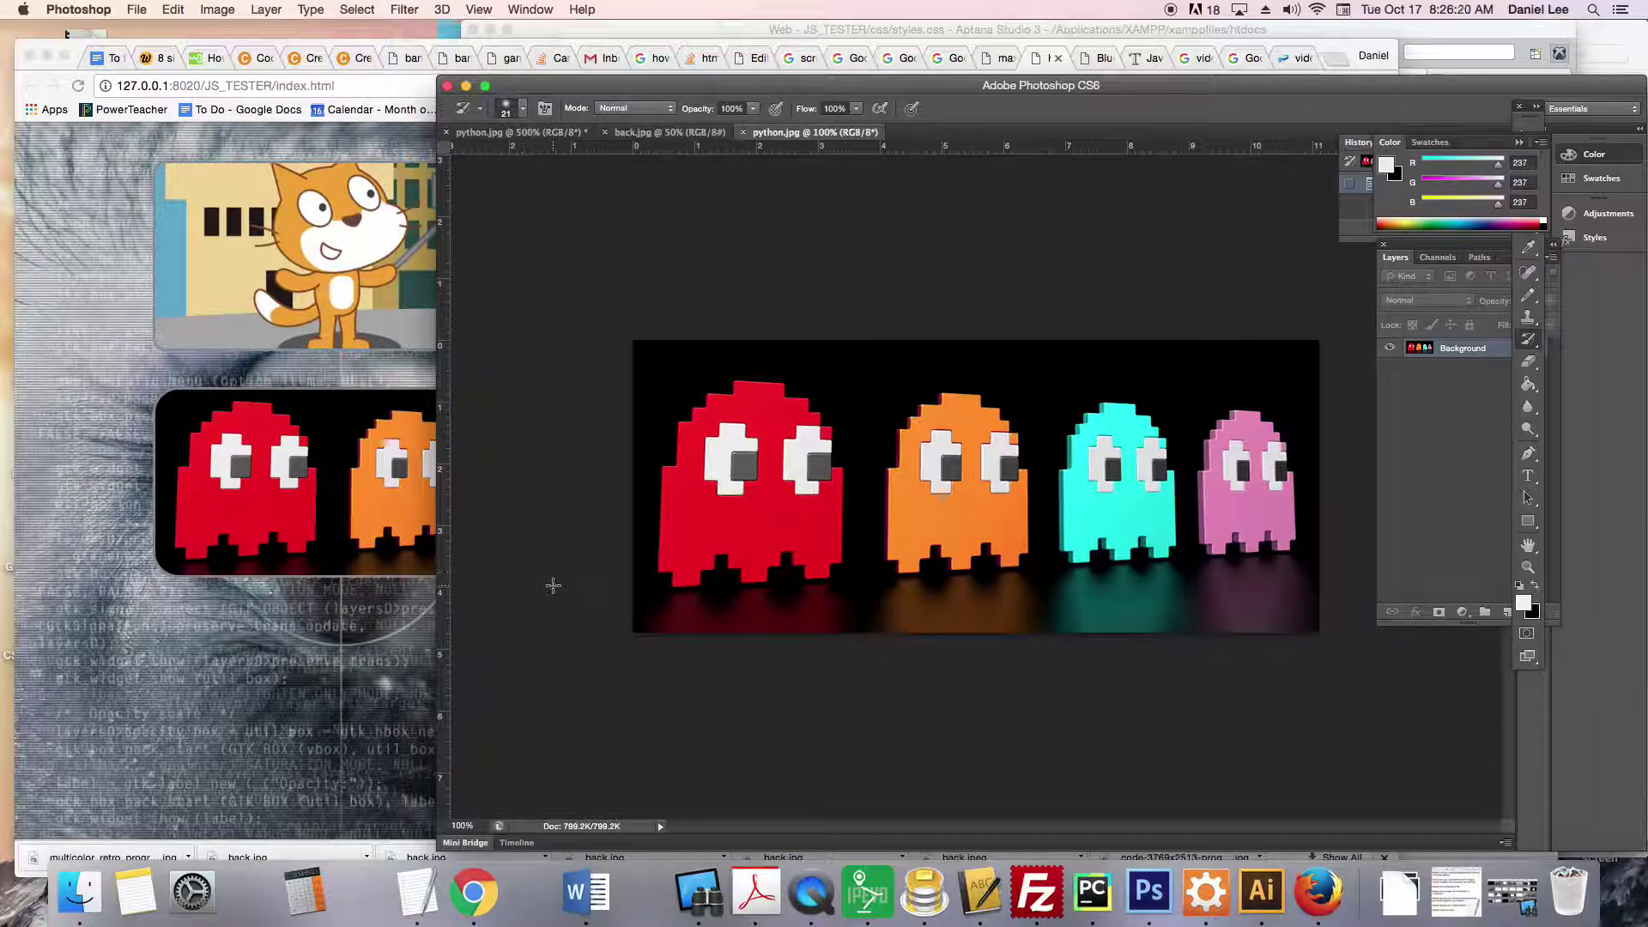
{"action": "left_click", "coordinate": [473, 824]}
{"action": "type", "text": "500"}
{"action": "key", "text": "Return"}
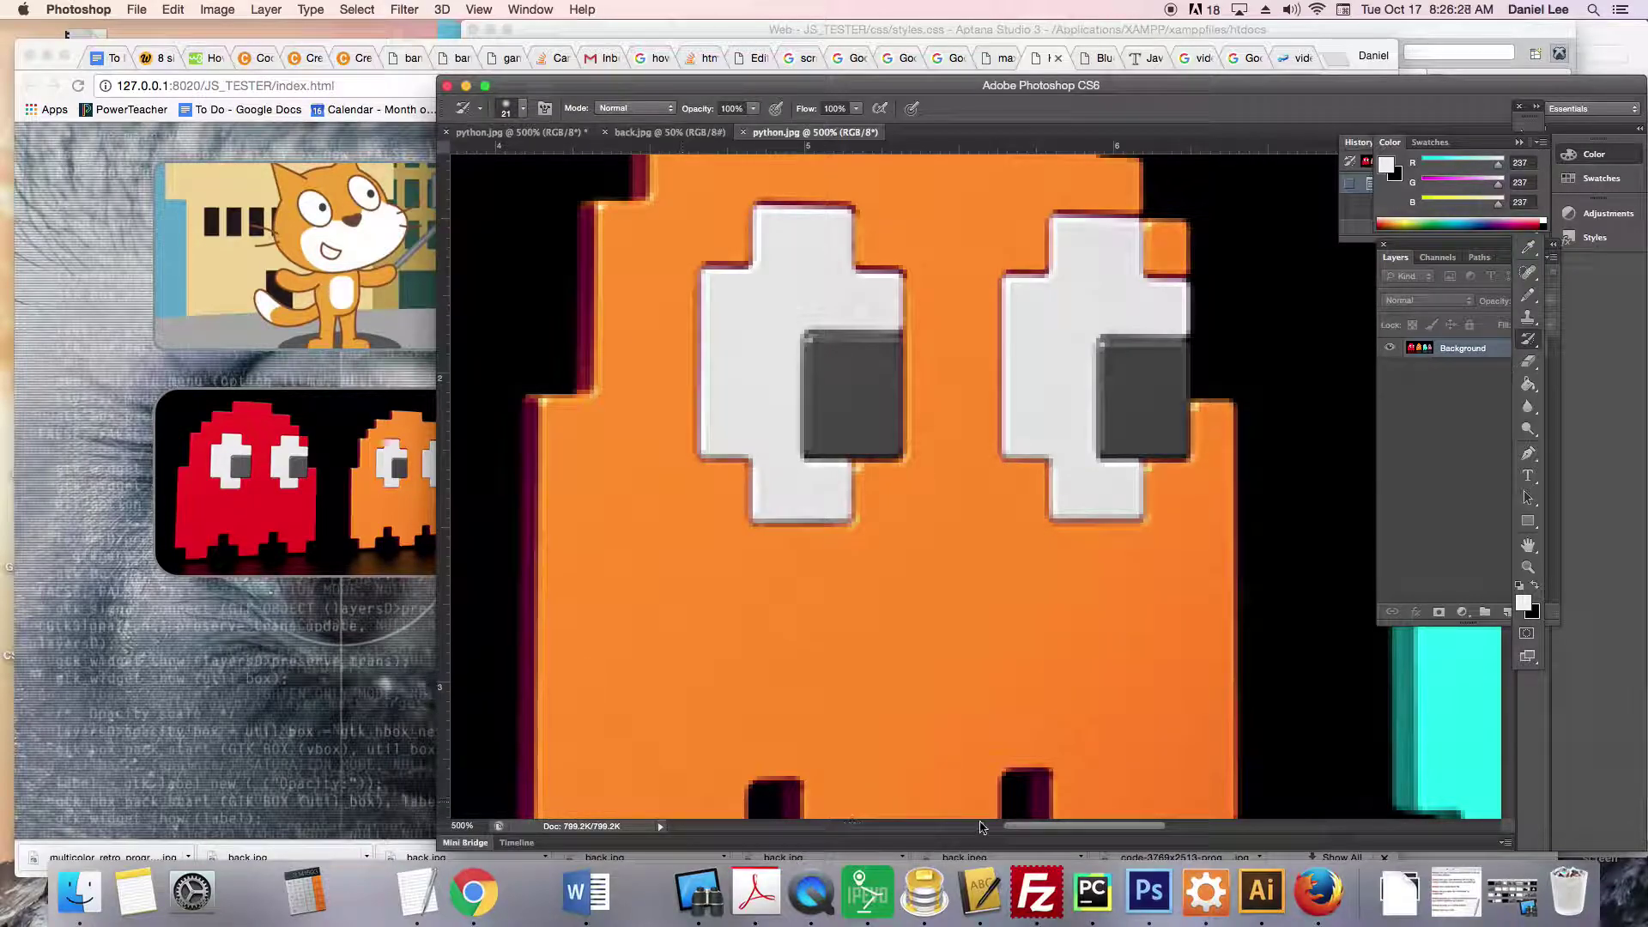
{"action": "left_click_drag", "start_coordinate": [1043, 825], "coordinate": [888, 834]}
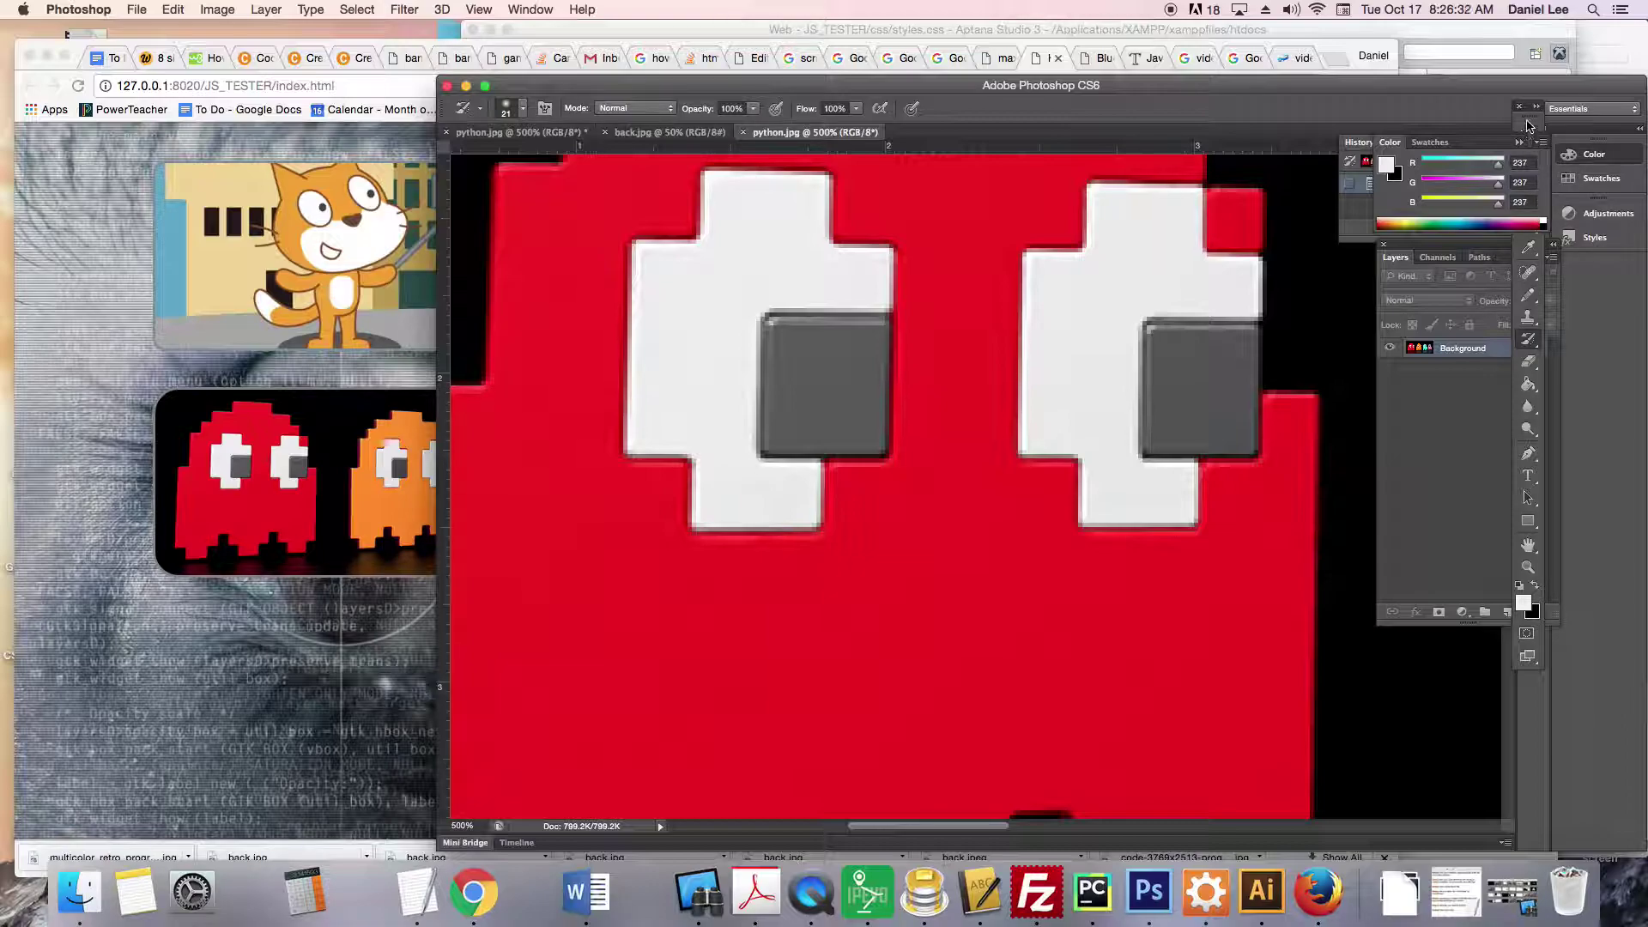
{"action": "left_click_drag", "start_coordinate": [1527, 127], "coordinate": [1504, 158]}
{"action": "left_click", "coordinate": [1512, 192]}
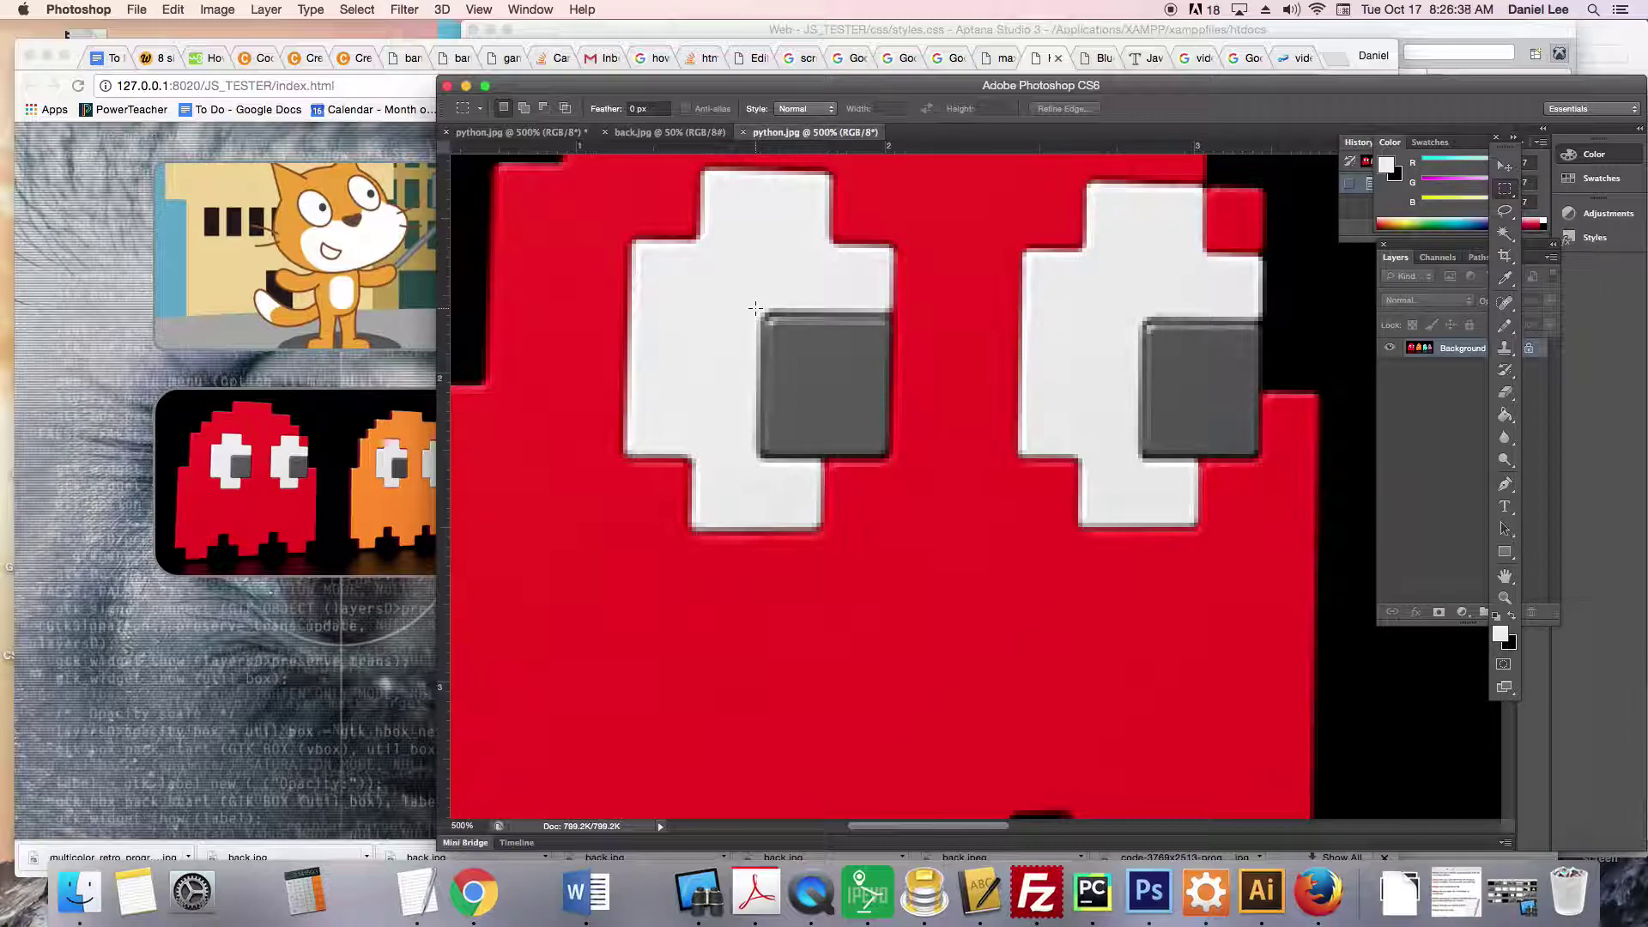
Select the left eye's pupil square and fill it with black.
{"action": "left_click_drag", "start_coordinate": [753, 305], "coordinate": [889, 460]}
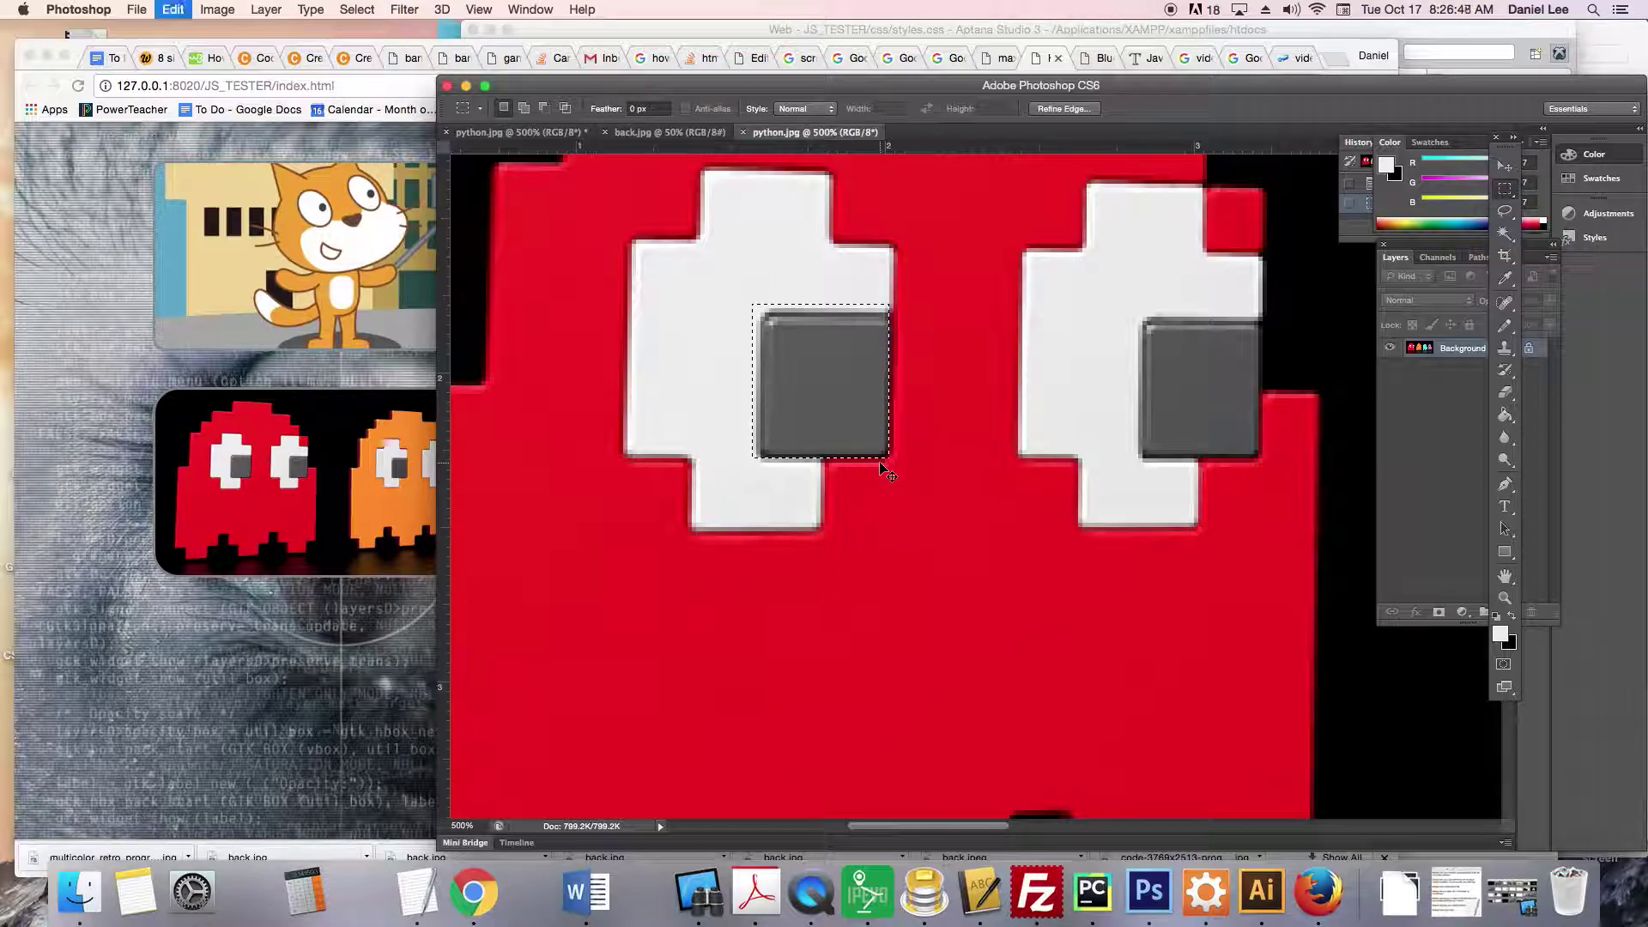
{"action": "key", "text": "super+BackSpace"}
{"action": "key", "text": "super+d"}
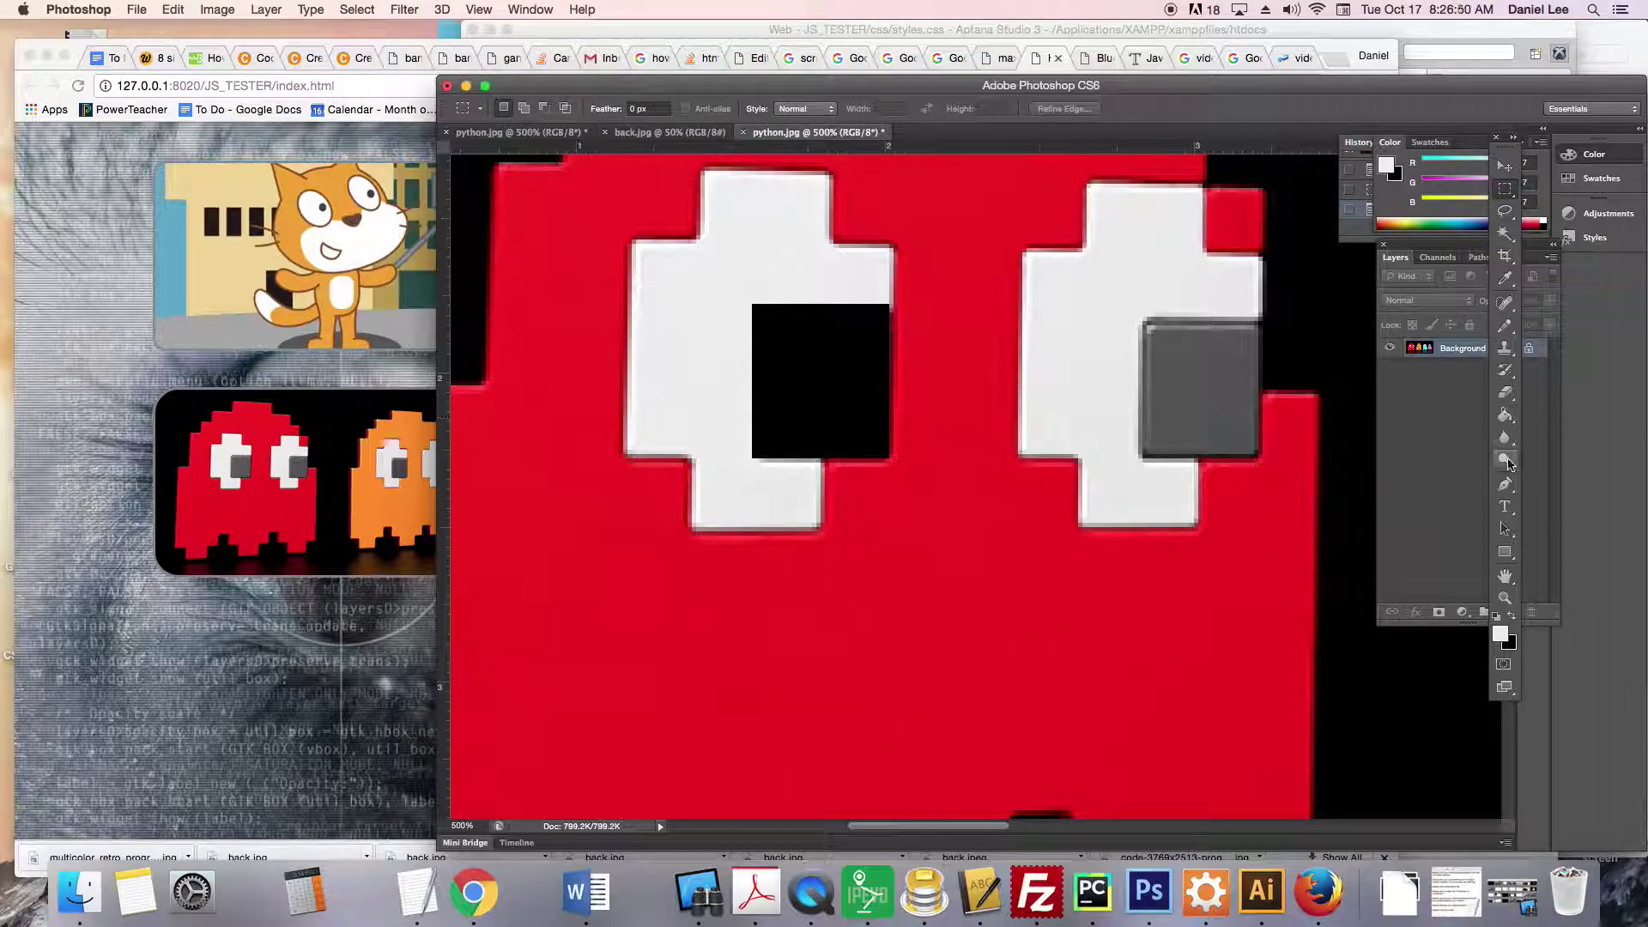
Sample the eye's light grey #ececec and bucket-fill the pupil square with it.
{"action": "left_click", "coordinate": [1504, 414]}
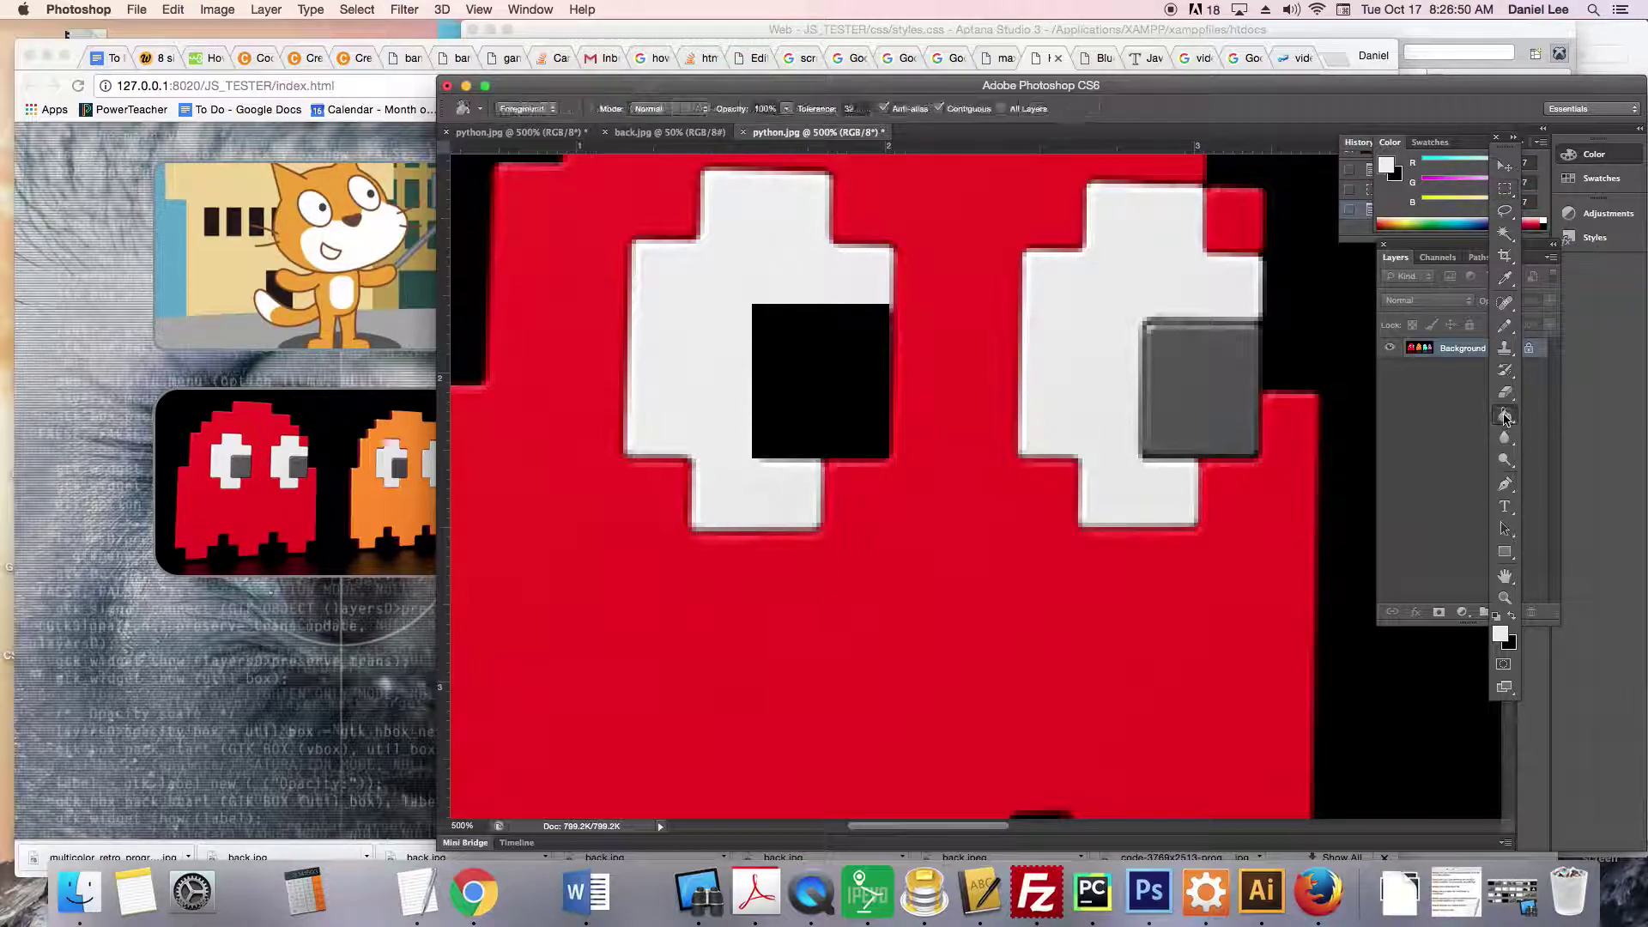
{"action": "left_click", "coordinate": [1500, 634]}
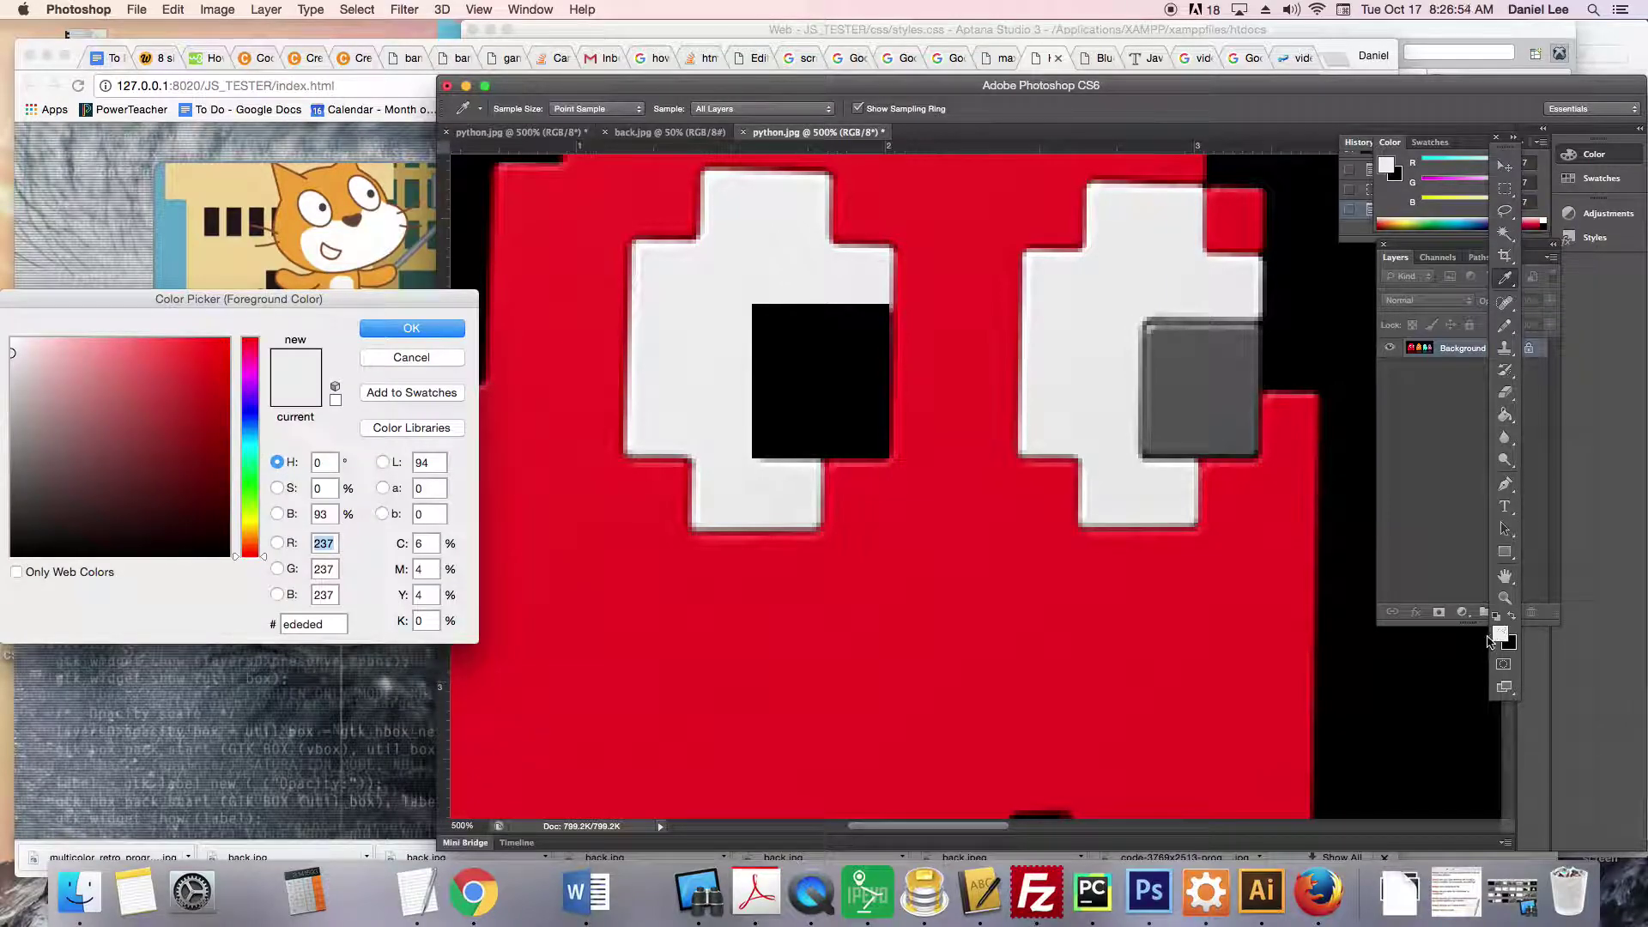
{"action": "left_click", "coordinate": [697, 387]}
{"action": "left_click", "coordinate": [395, 331]}
{"action": "key", "text": "g"}
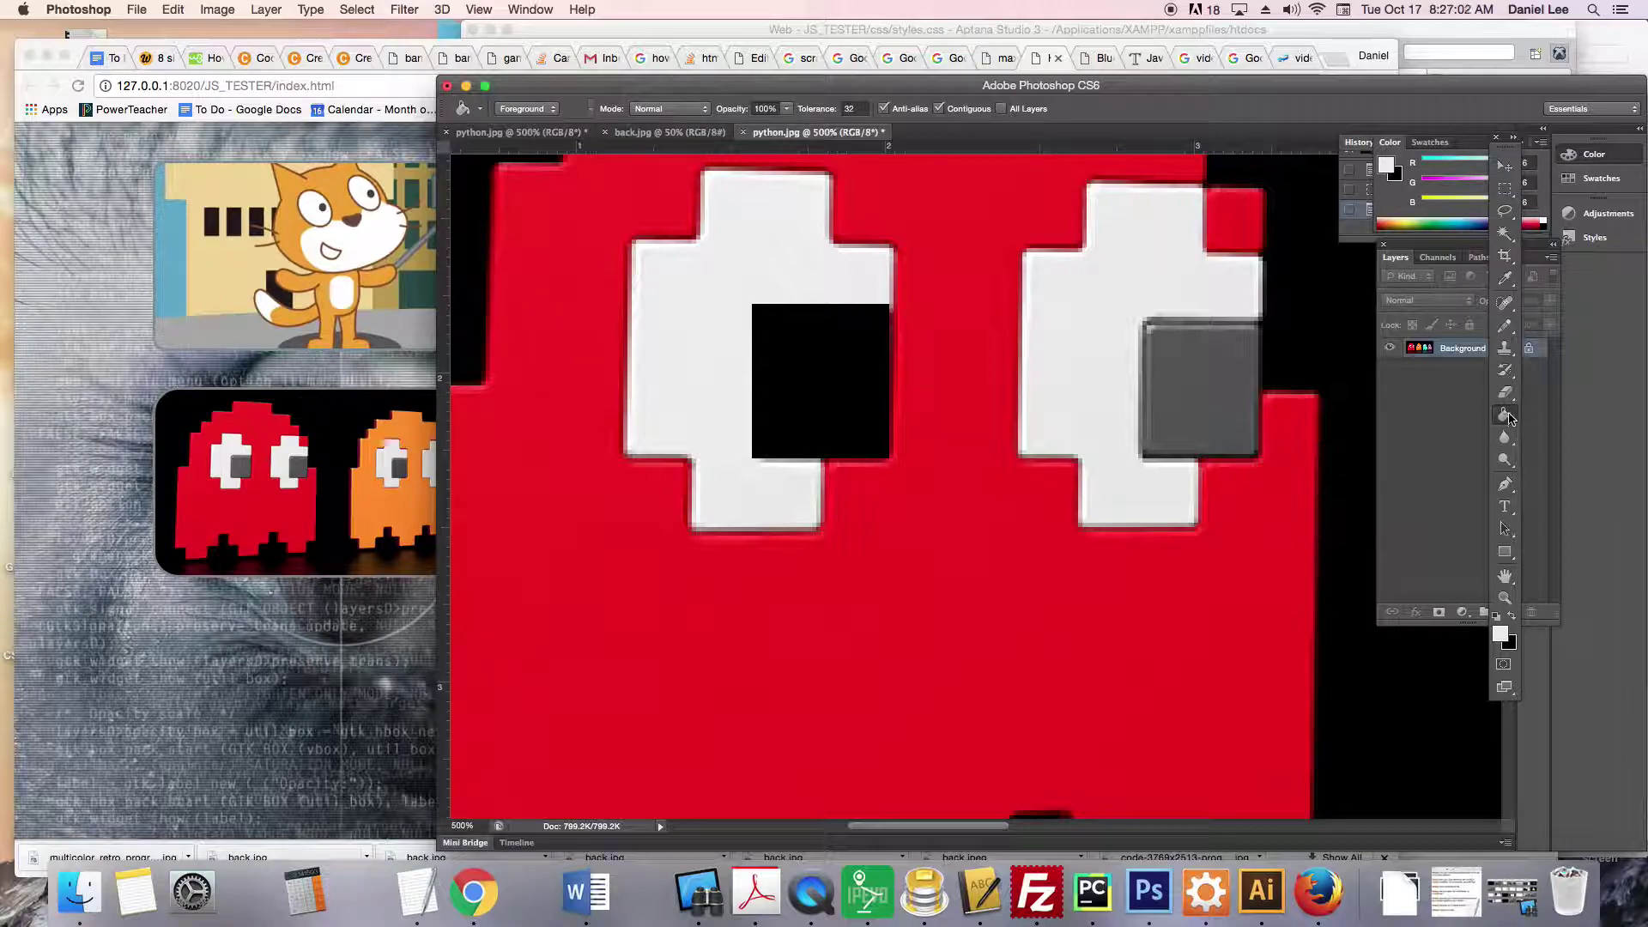
{"action": "left_click", "coordinate": [788, 408]}
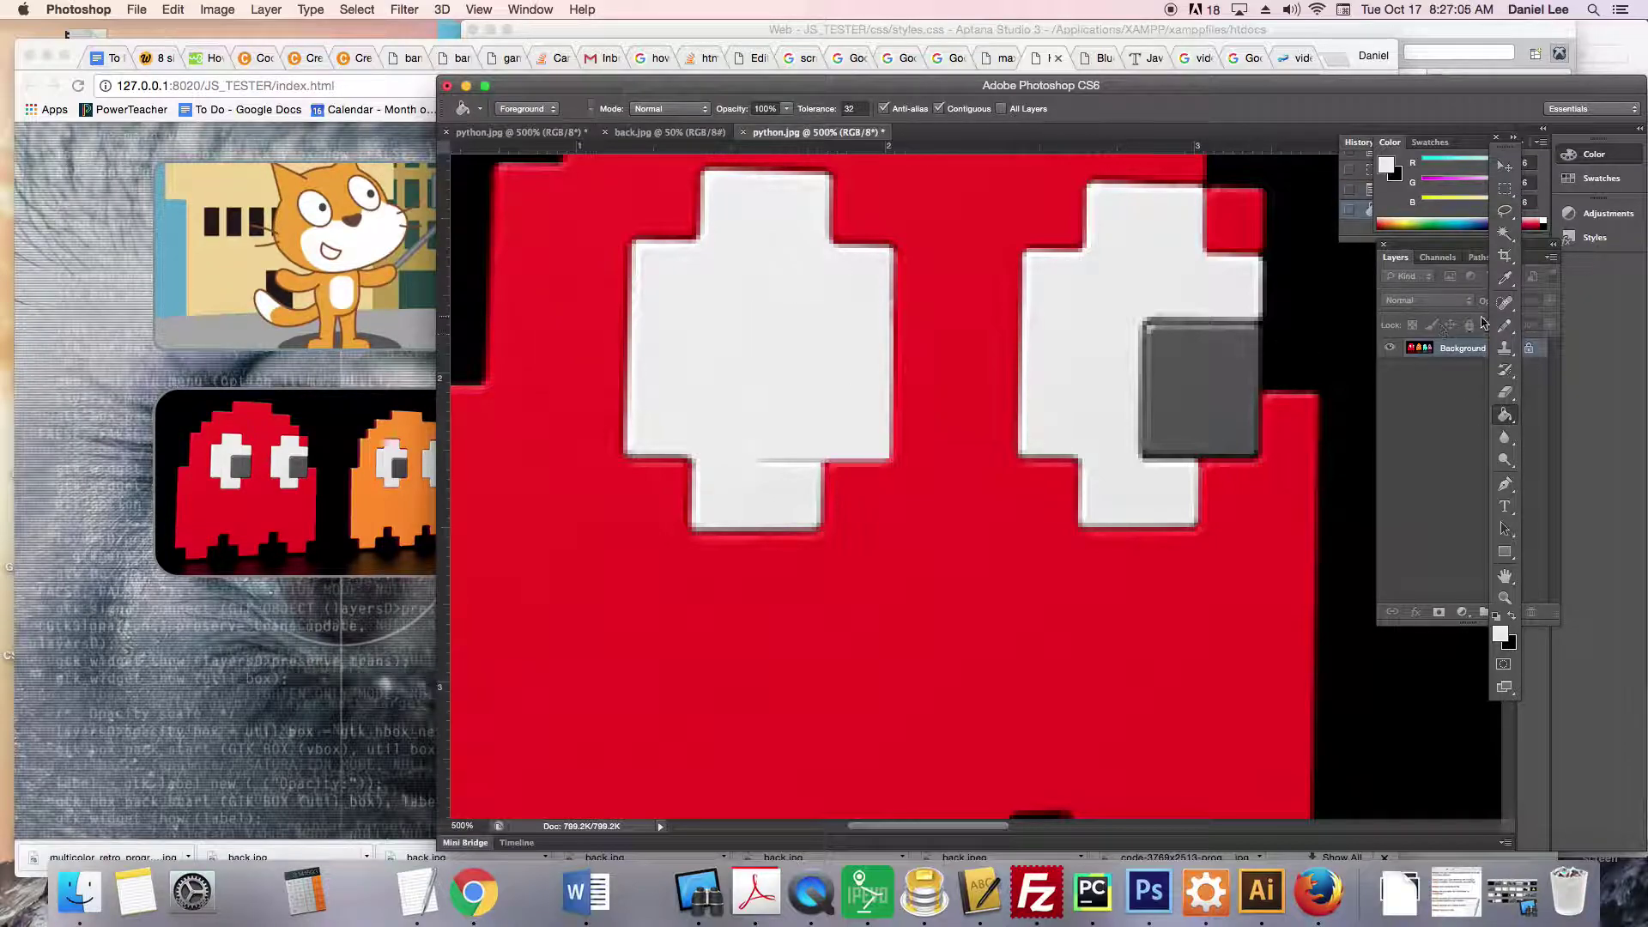
Set the Brush to near-full hardness and 10 px size, undoing a test dab.
{"action": "left_click", "coordinate": [1503, 370]}
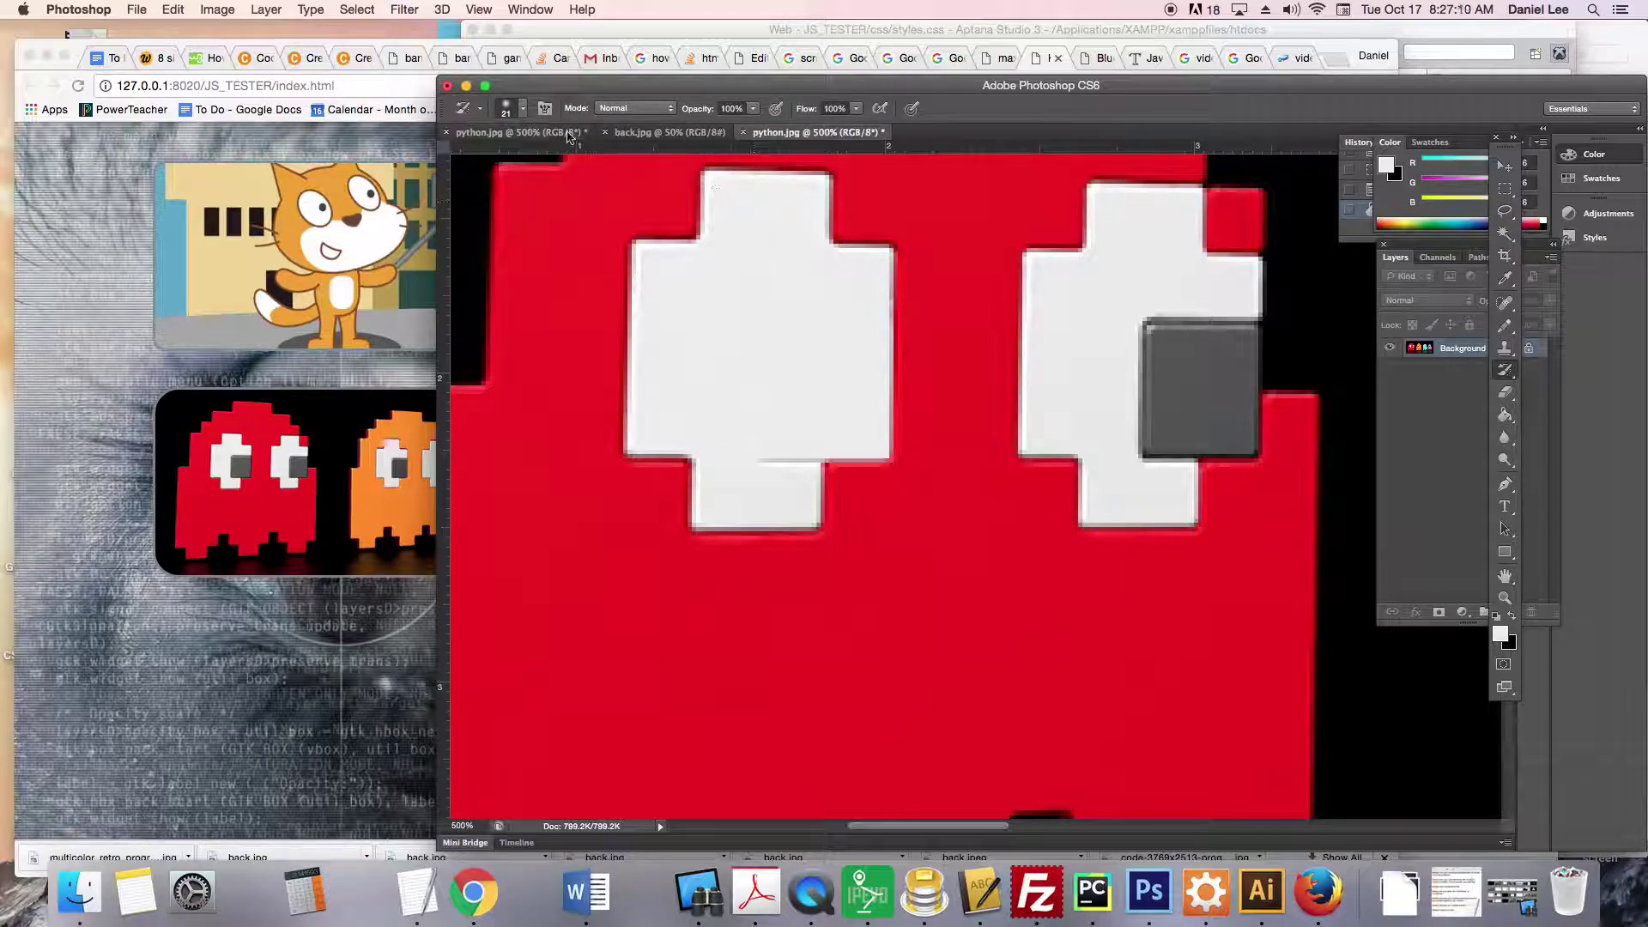
{"action": "left_click", "coordinate": [519, 109]}
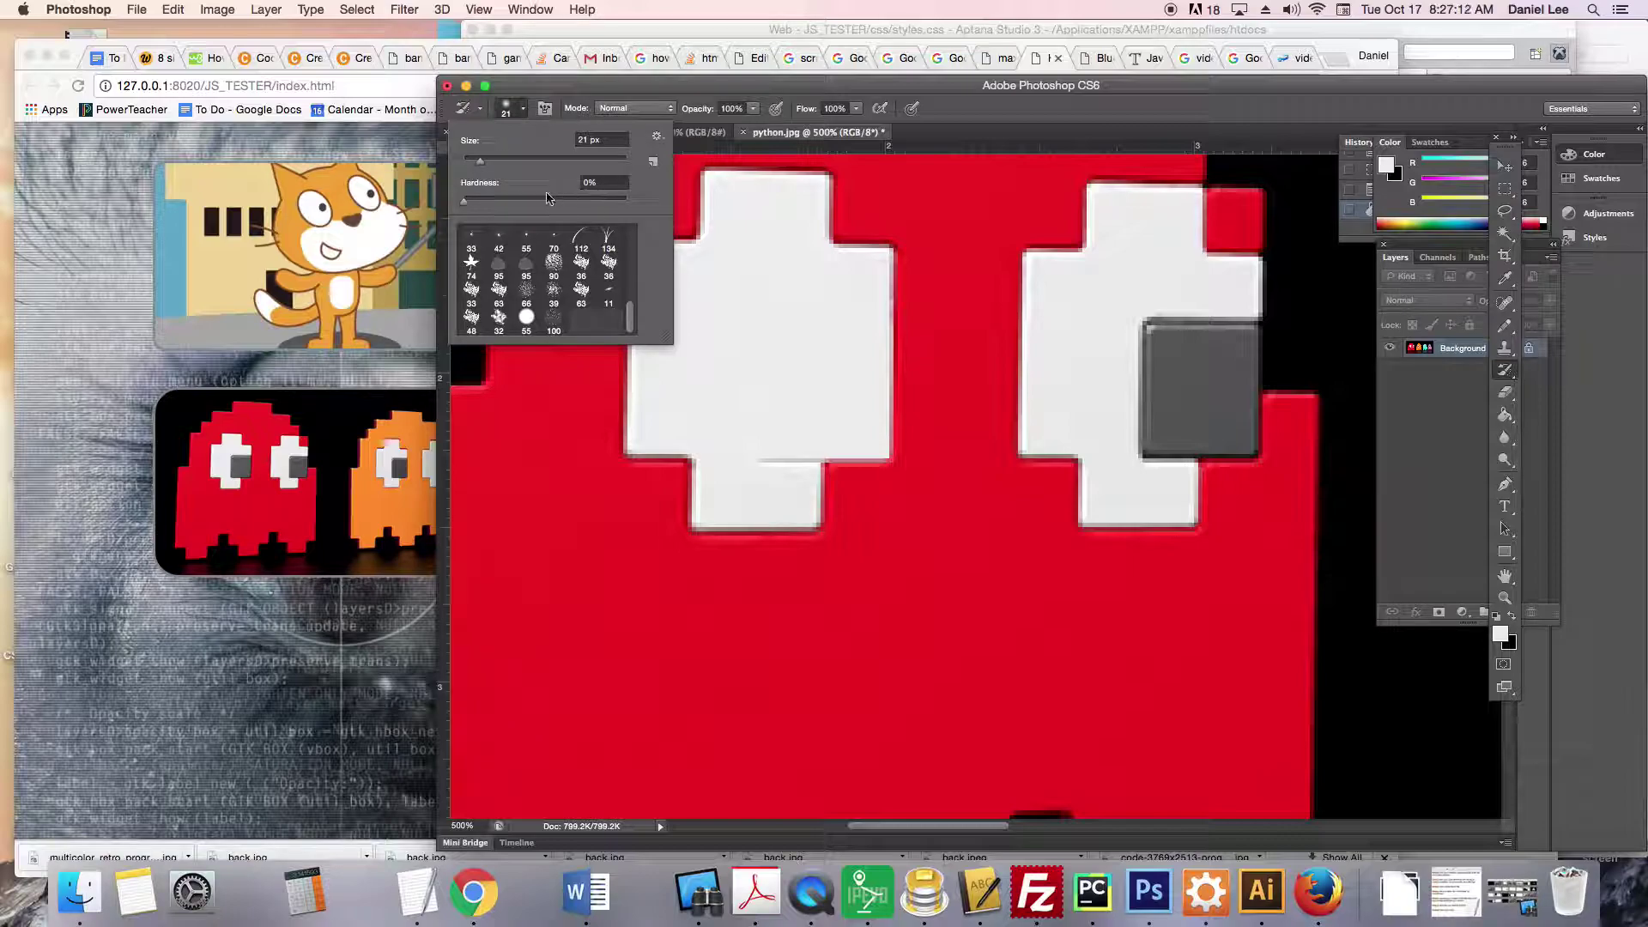
{"action": "mouse_move", "coordinate": [466, 207]}
{"action": "left_mouse_down"}
{"action": "mouse_move", "coordinate": [490, 207]}
{"action": "mouse_move", "coordinate": [463, 209]}
{"action": "left_mouse_up"}
{"action": "left_click_drag", "start_coordinate": [463, 209], "coordinate": [624, 204]}
{"action": "left_click", "coordinate": [588, 140]}
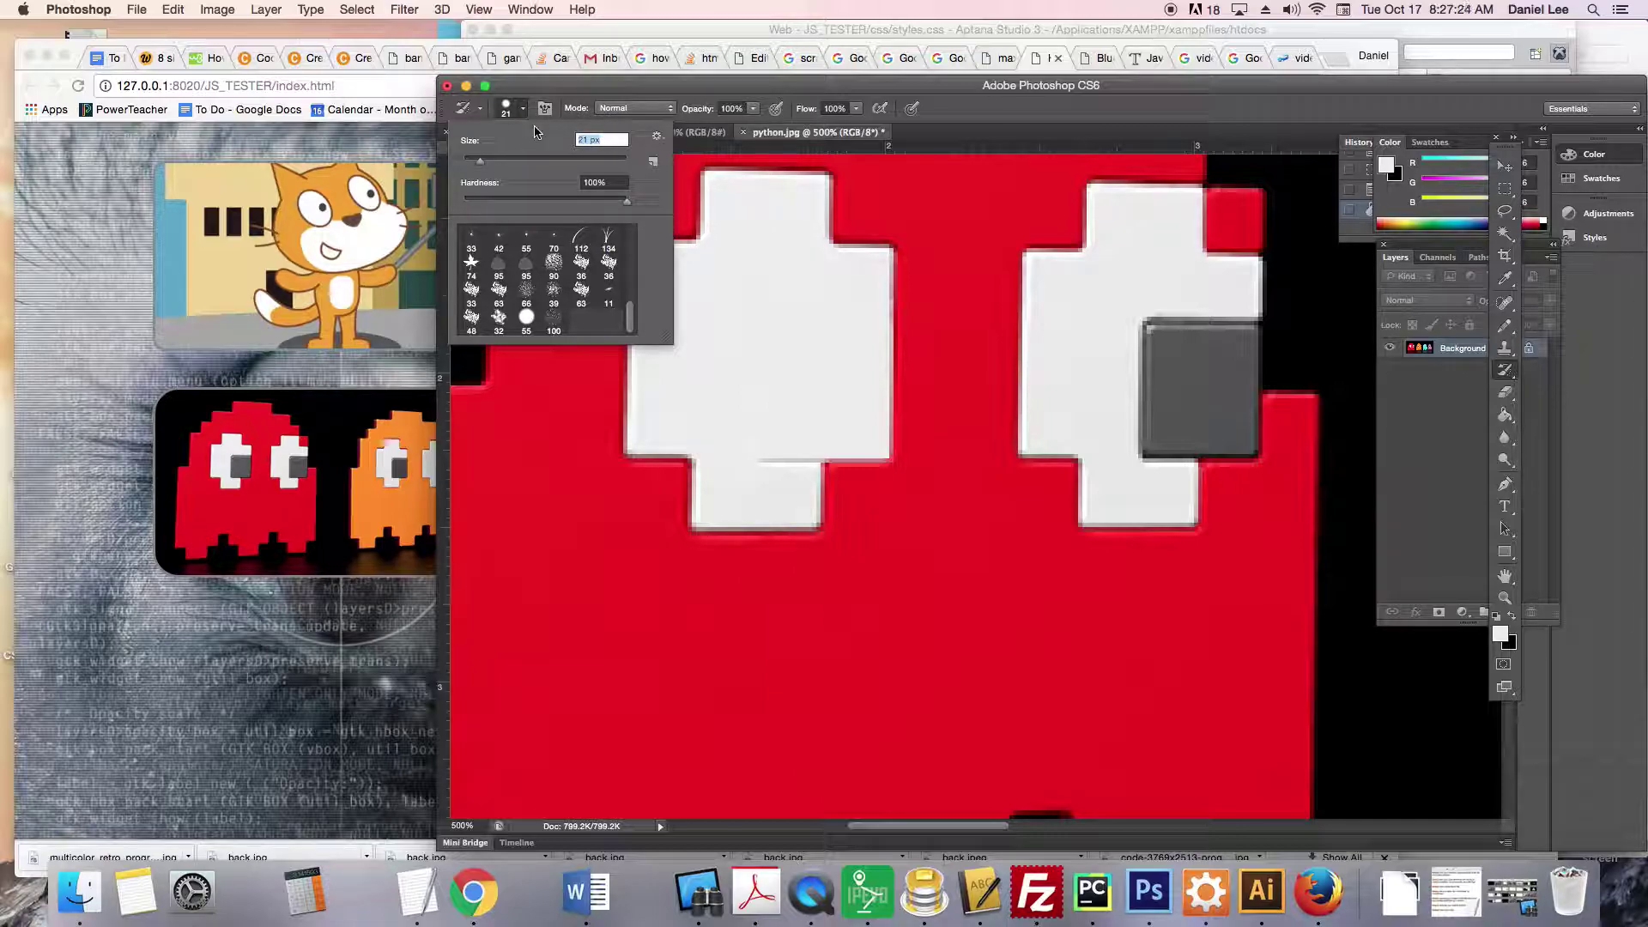
{"action": "key", "text": "BackSpace"}
{"action": "type", "text": "10"}
{"action": "key", "text": "Return"}
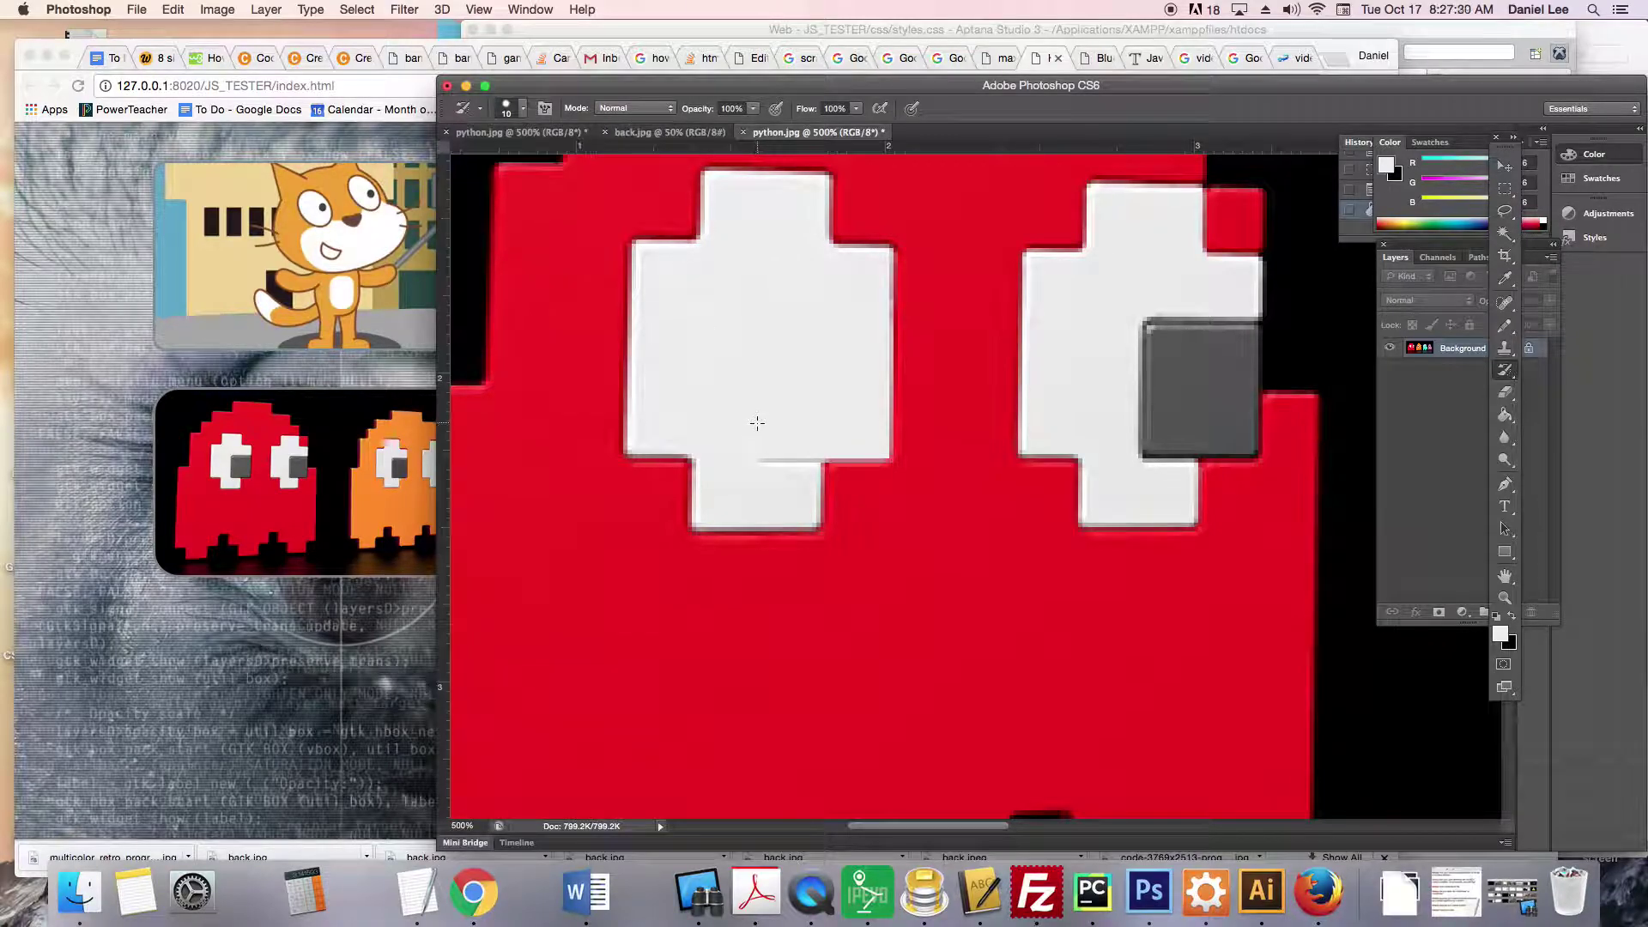
{"action": "left_click", "coordinate": [767, 448]}
{"action": "key", "text": "super+z"}
Switch to the hard-edged Pencil tool and set its size to 10 px.
{"action": "left_click", "coordinate": [1505, 371]}
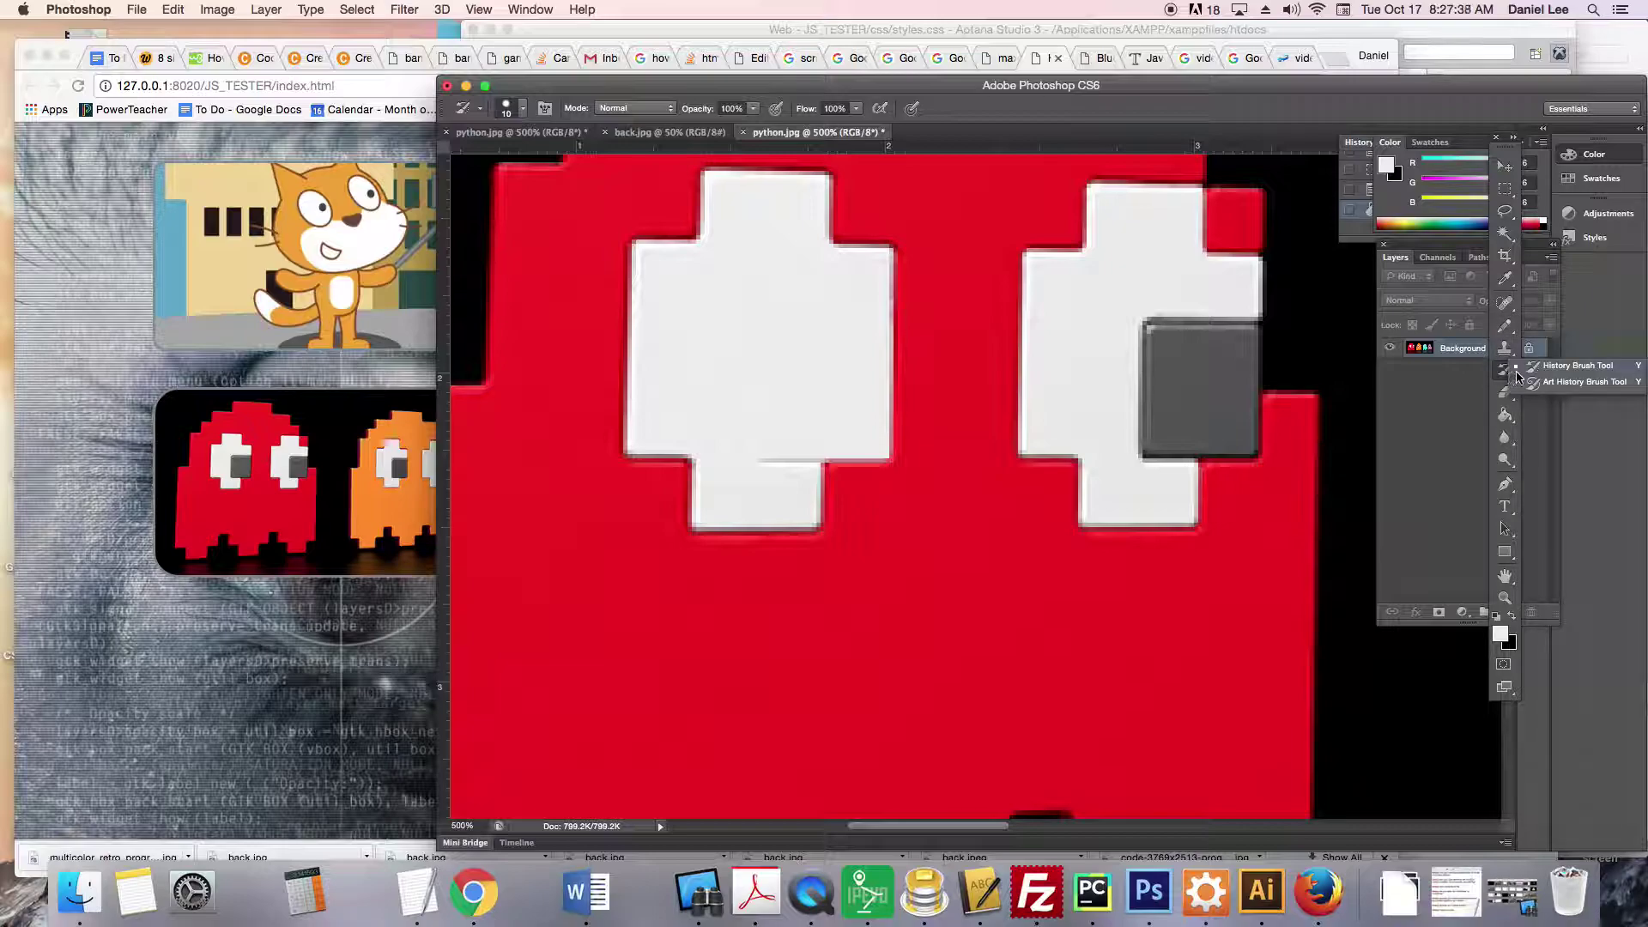
{"action": "left_click", "coordinate": [1509, 381]}
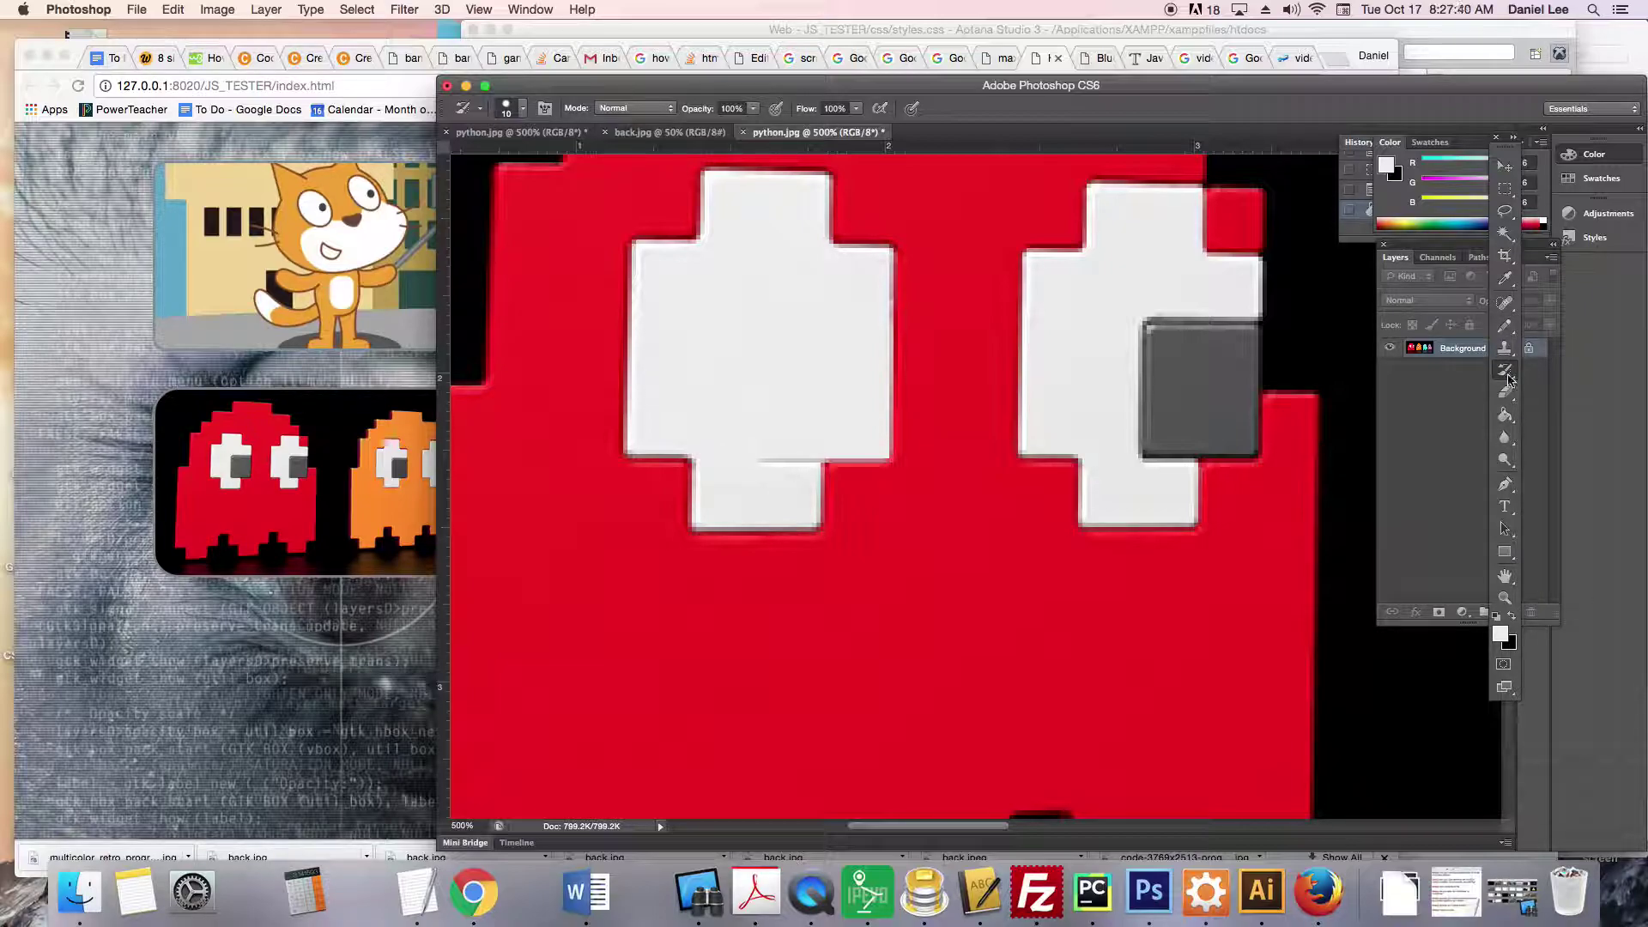
{"action": "left_click", "coordinate": [1509, 331], "text": "alt"}
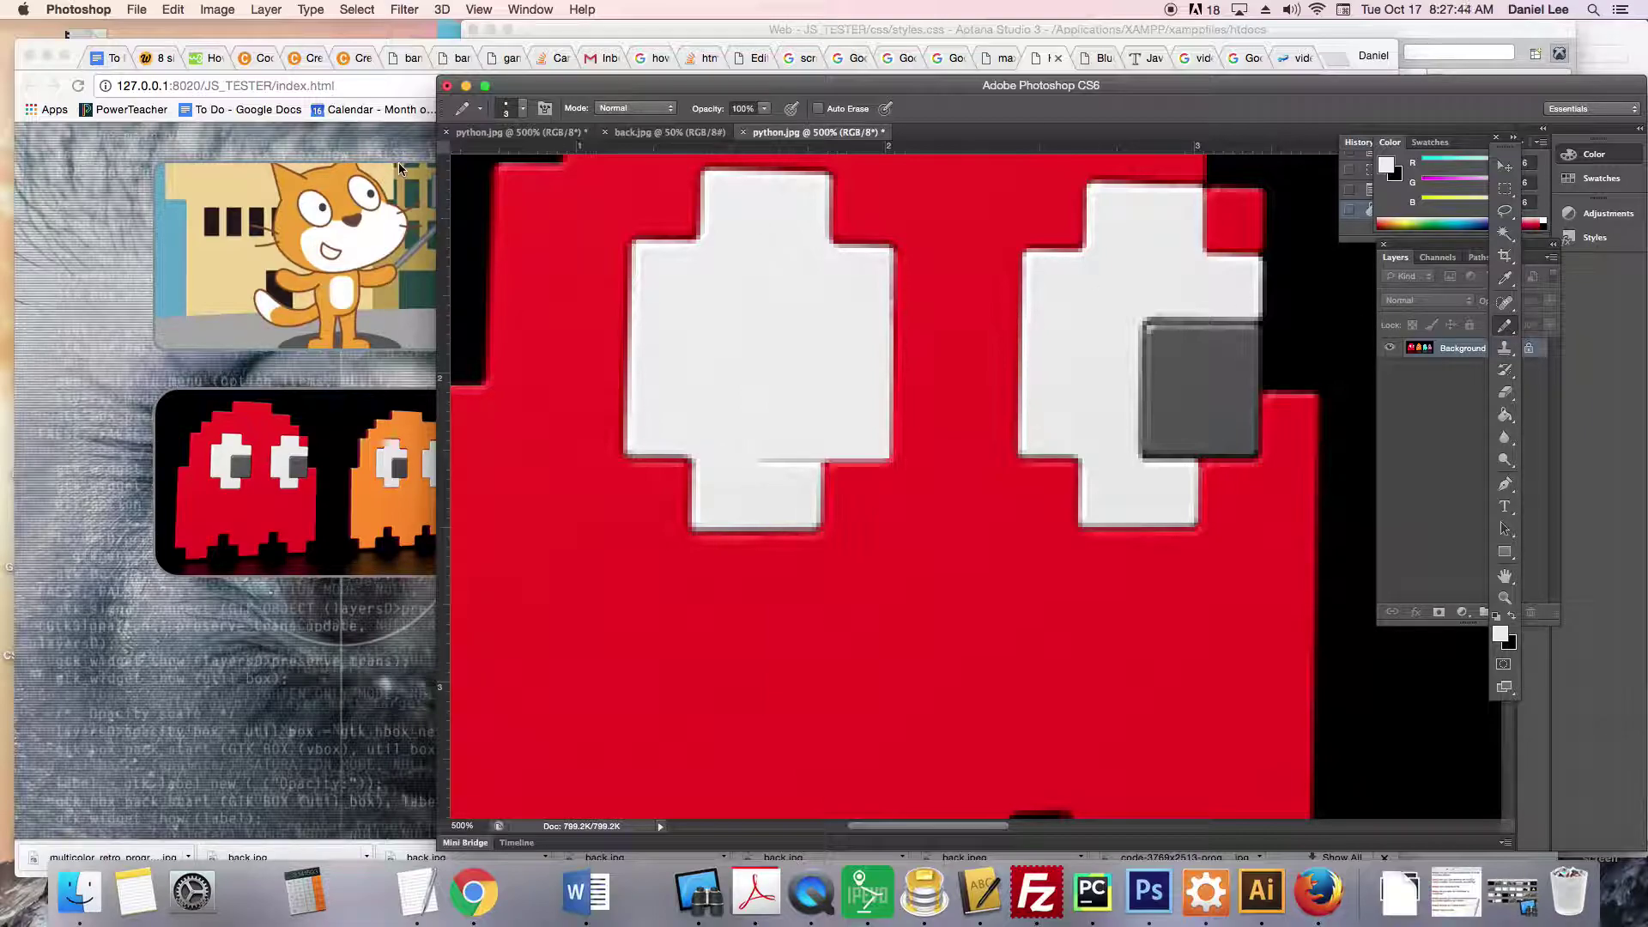
{"action": "left_click", "coordinate": [1515, 330], "text": "alt"}
{"action": "right_click", "coordinate": [1518, 333]}
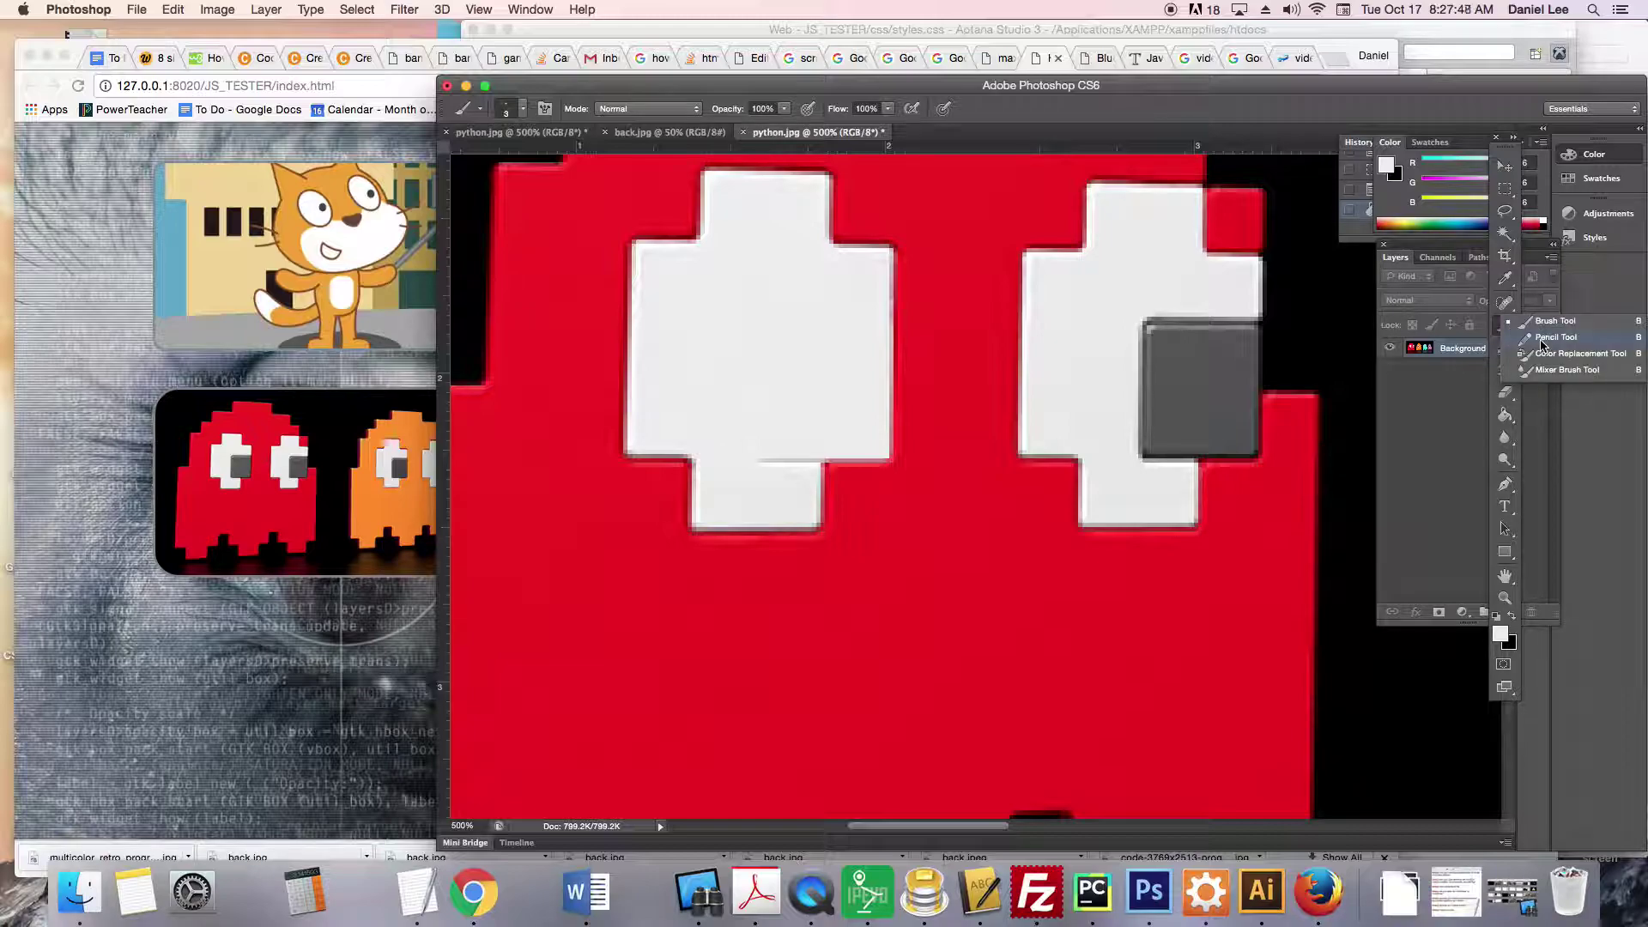
{"action": "left_click", "coordinate": [1542, 339]}
{"action": "left_click", "coordinate": [522, 110]}
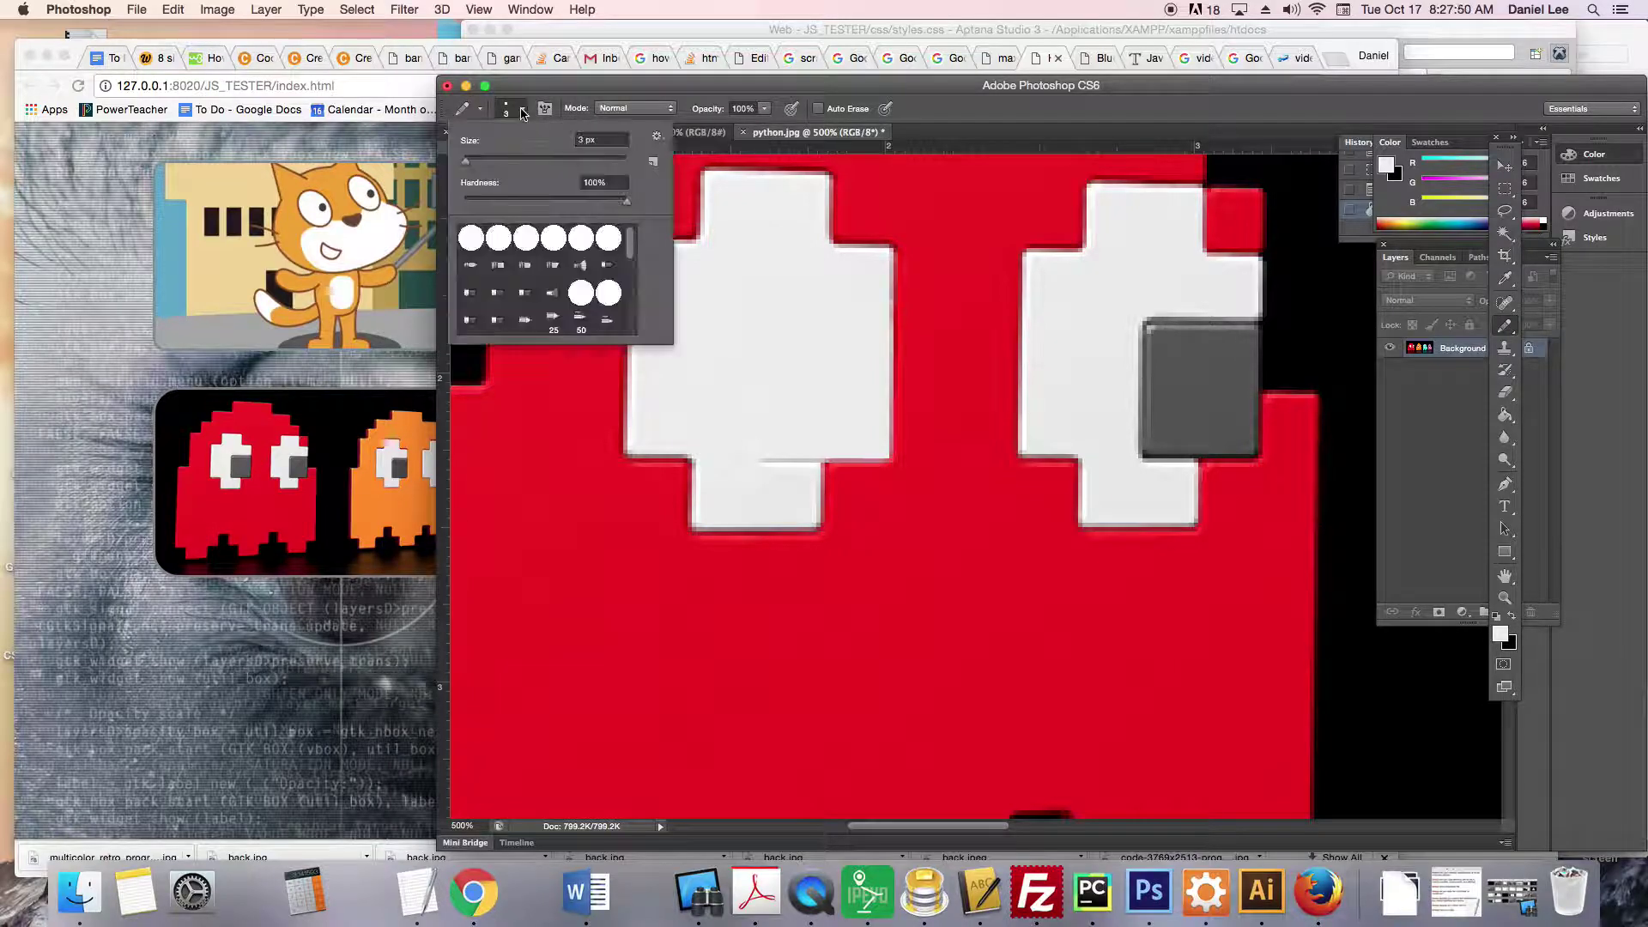
{"action": "left_click", "coordinate": [582, 140]}
{"action": "type", "text": "10"}
{"action": "key", "text": "Return"}
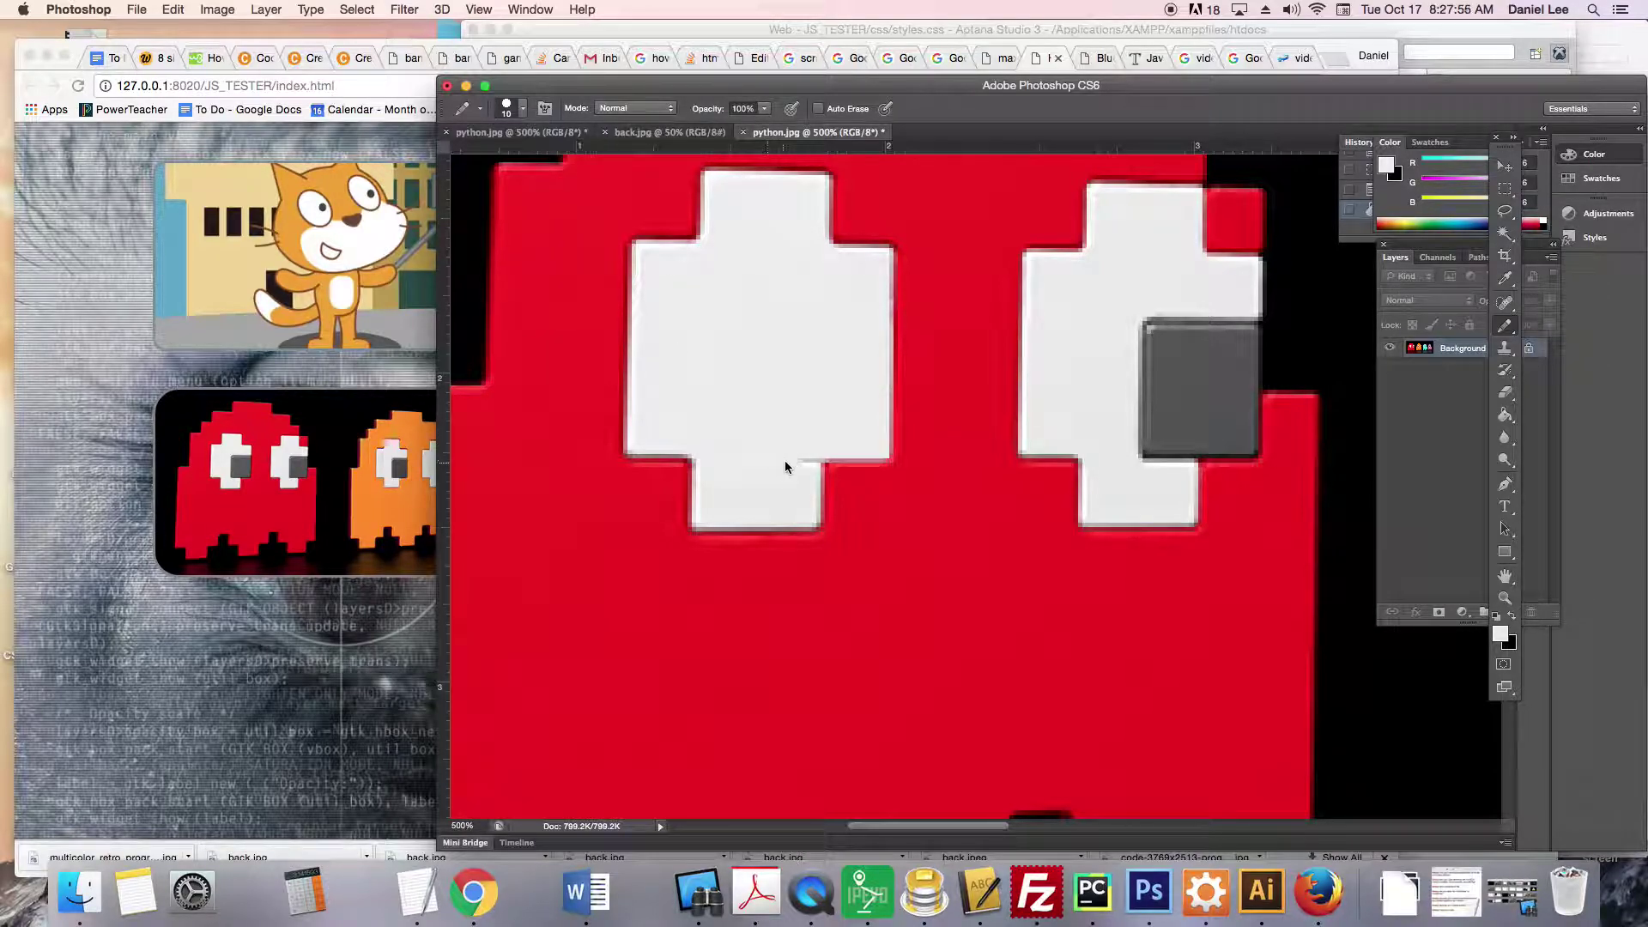
Draw a white pencil line along the left eye's bottom edge, undoing the excess.
{"action": "left_click", "coordinate": [784, 463]}
{"action": "left_click_drag", "start_coordinate": [791, 464], "coordinate": [813, 461]}
{"action": "key", "text": "super+z"}
Paste the dark grey pupil as Layer 1 and move it into the left eye's top.
{"action": "key", "text": "super+v"}
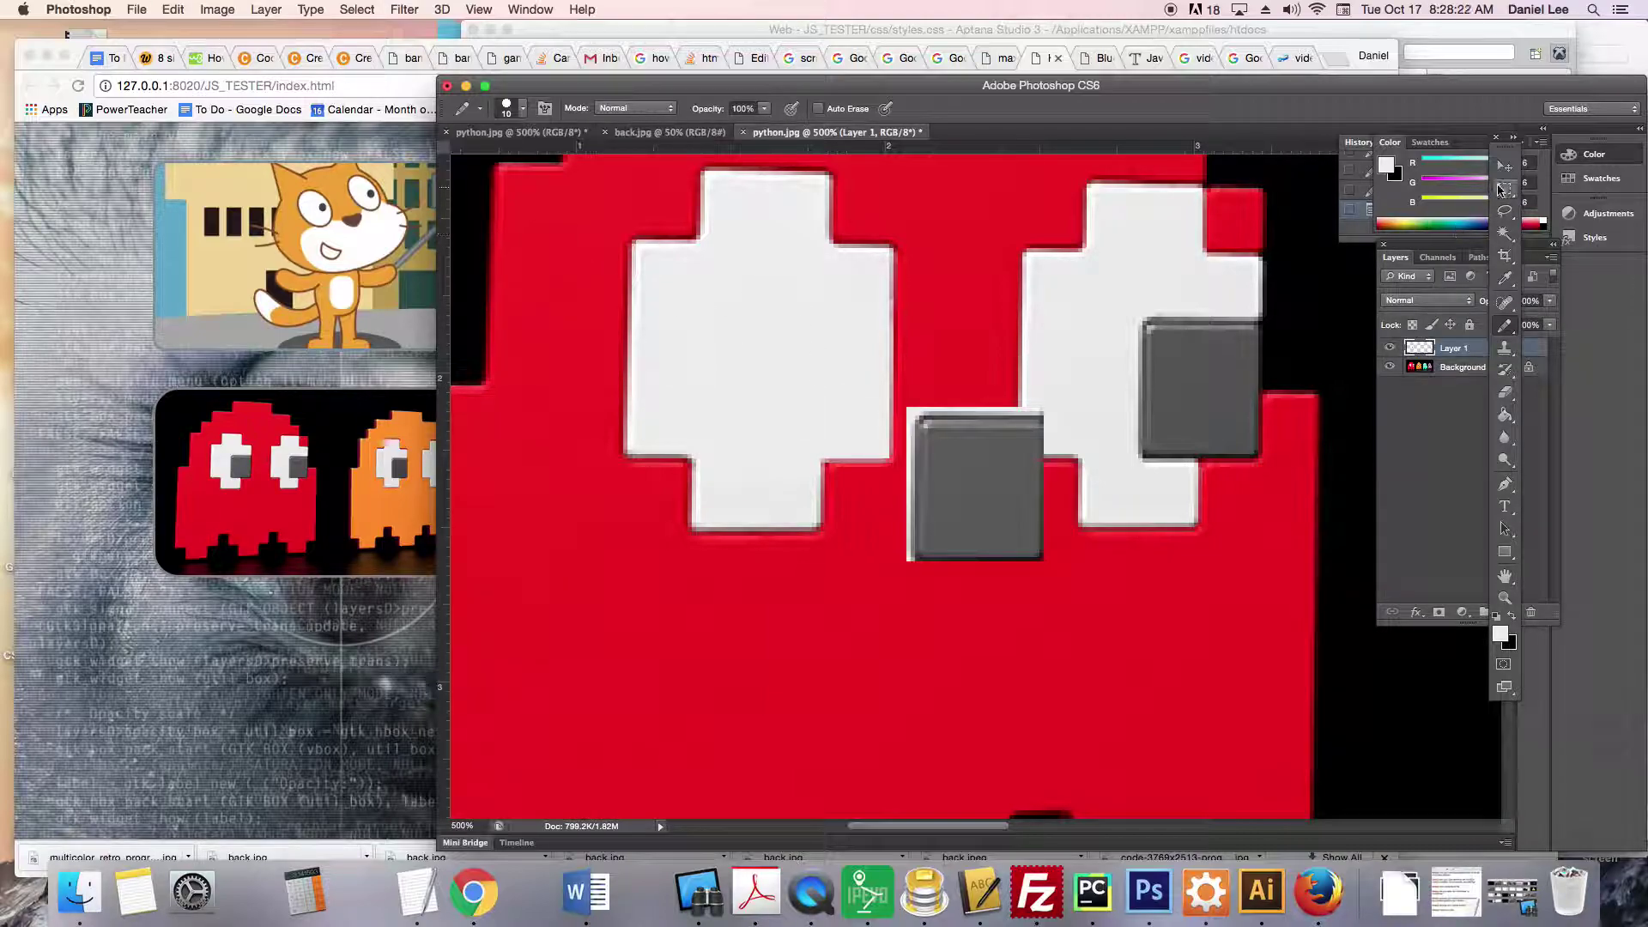
{"action": "left_click", "coordinate": [1505, 165]}
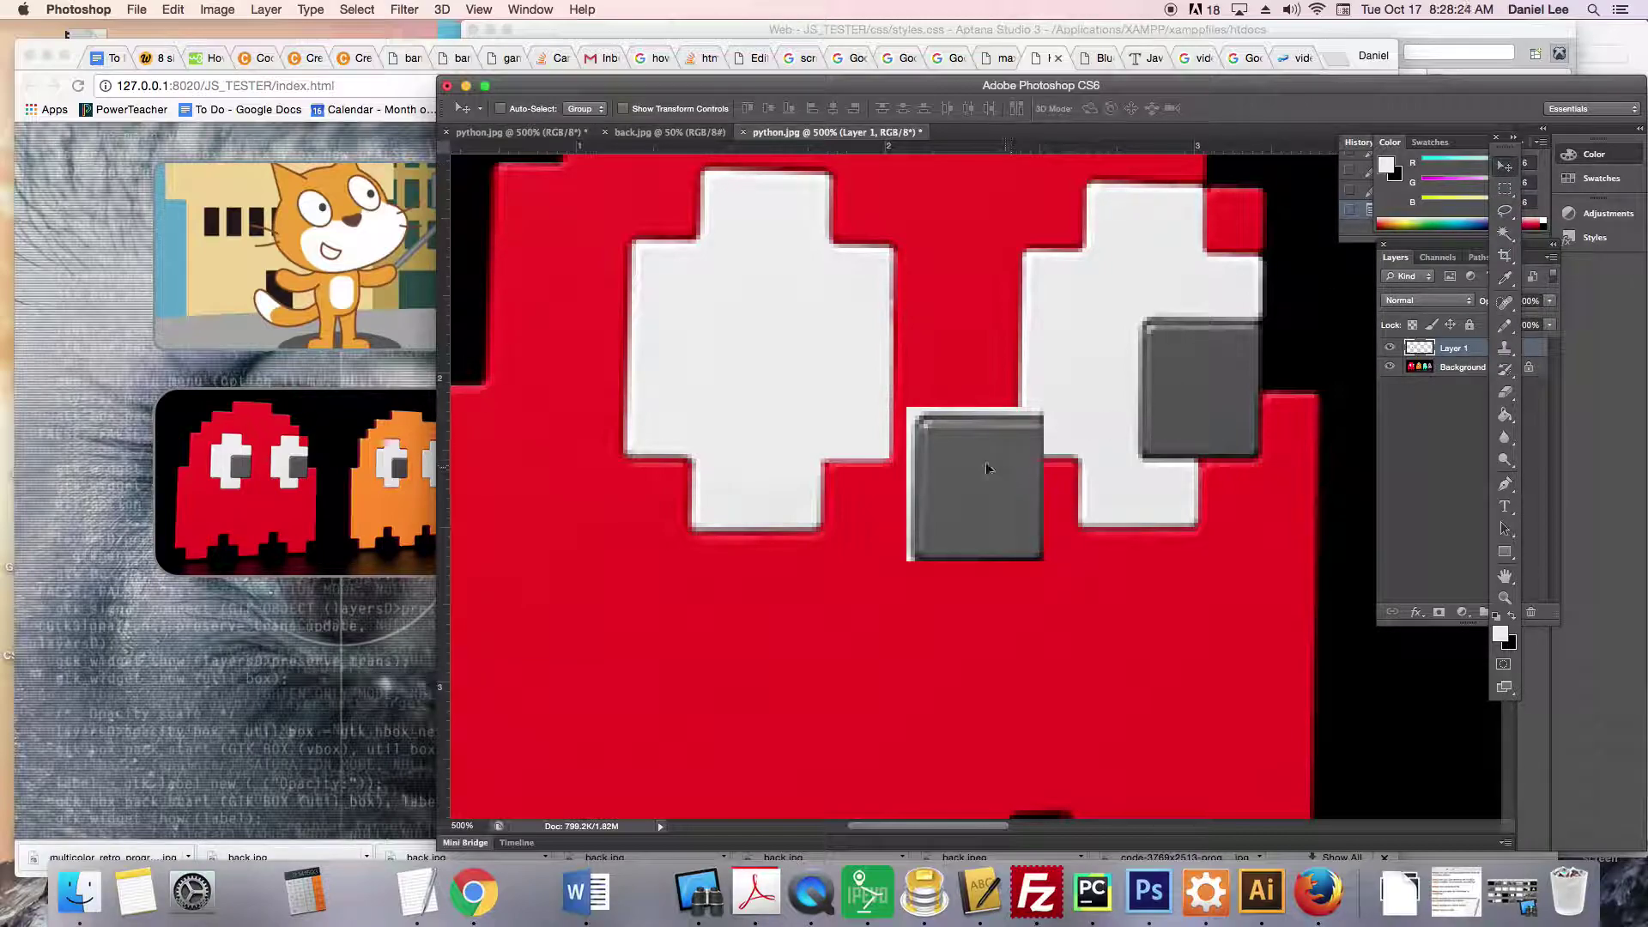
{"action": "left_click_drag", "start_coordinate": [996, 470], "coordinate": [789, 341]}
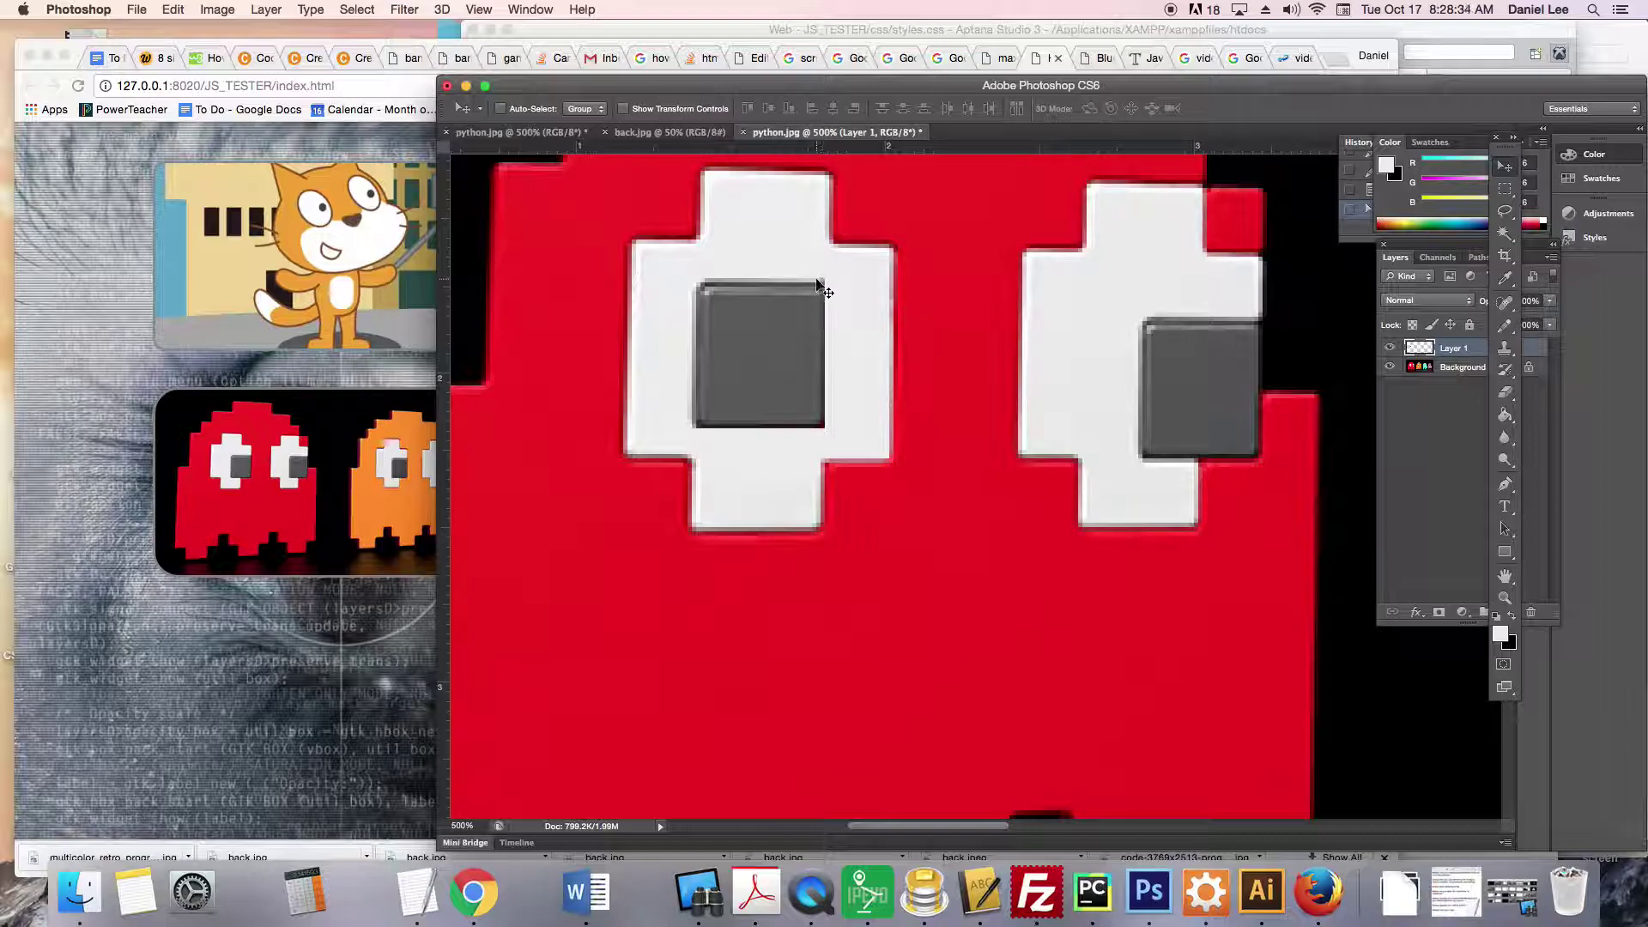
{"action": "left_click", "coordinate": [462, 825]}
{"action": "type", "text": "700"}
{"action": "key", "text": "Return"}
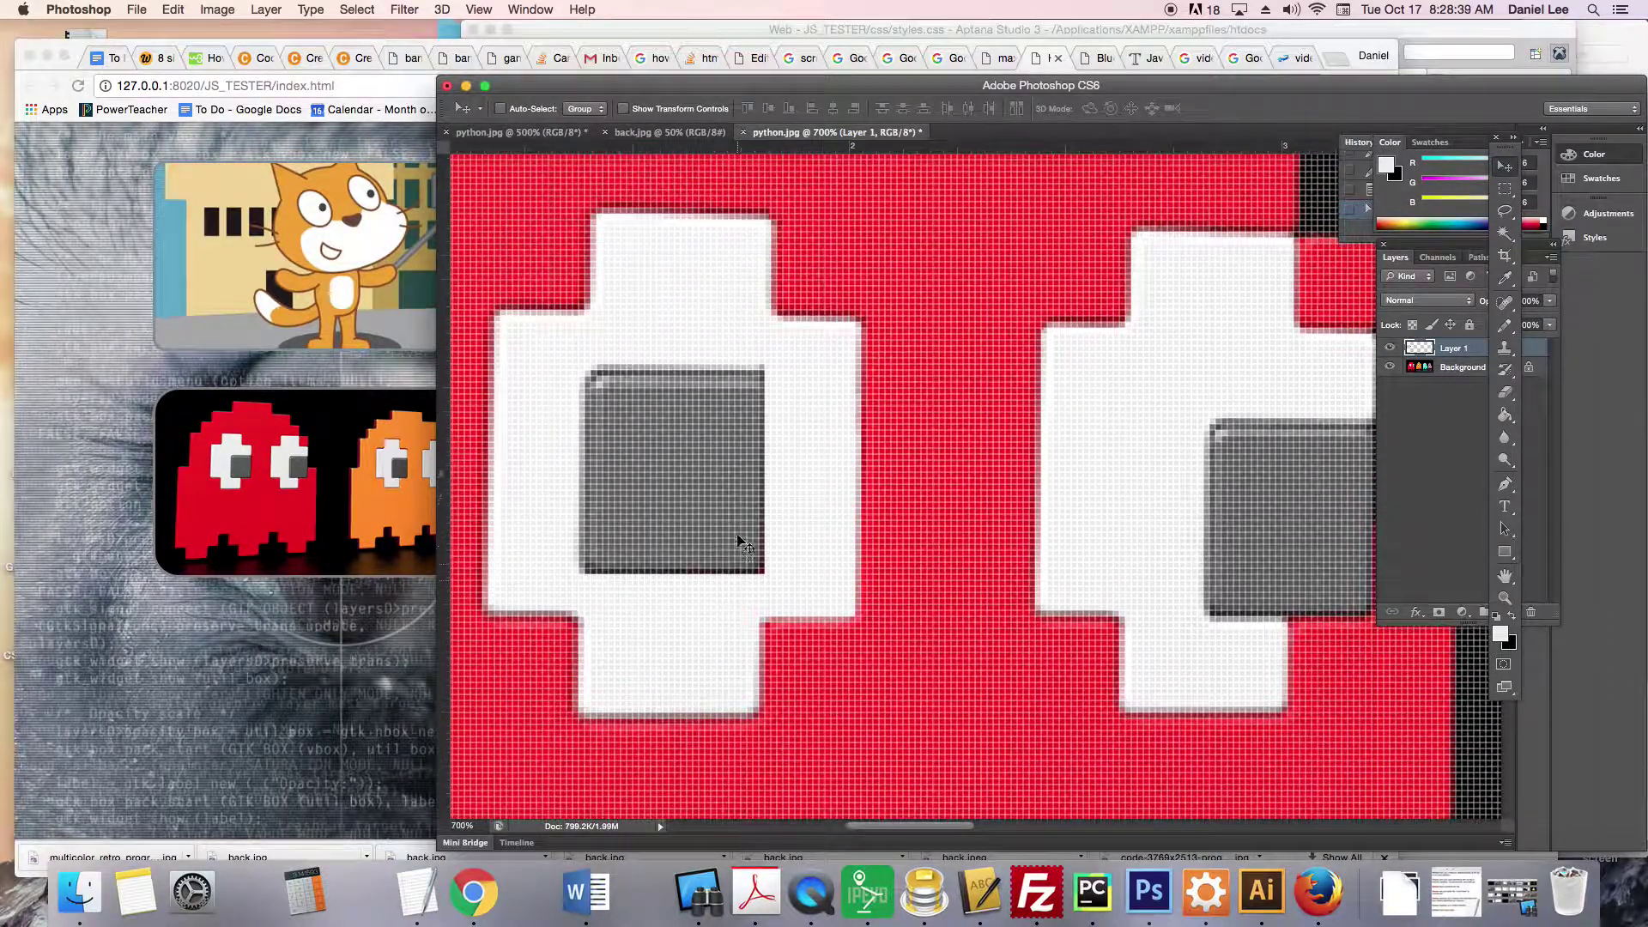
{"action": "scroll", "coordinate": [740, 542], "scroll_direction": "up", "scroll_amount": 1}
{"action": "left_click", "coordinate": [464, 826]}
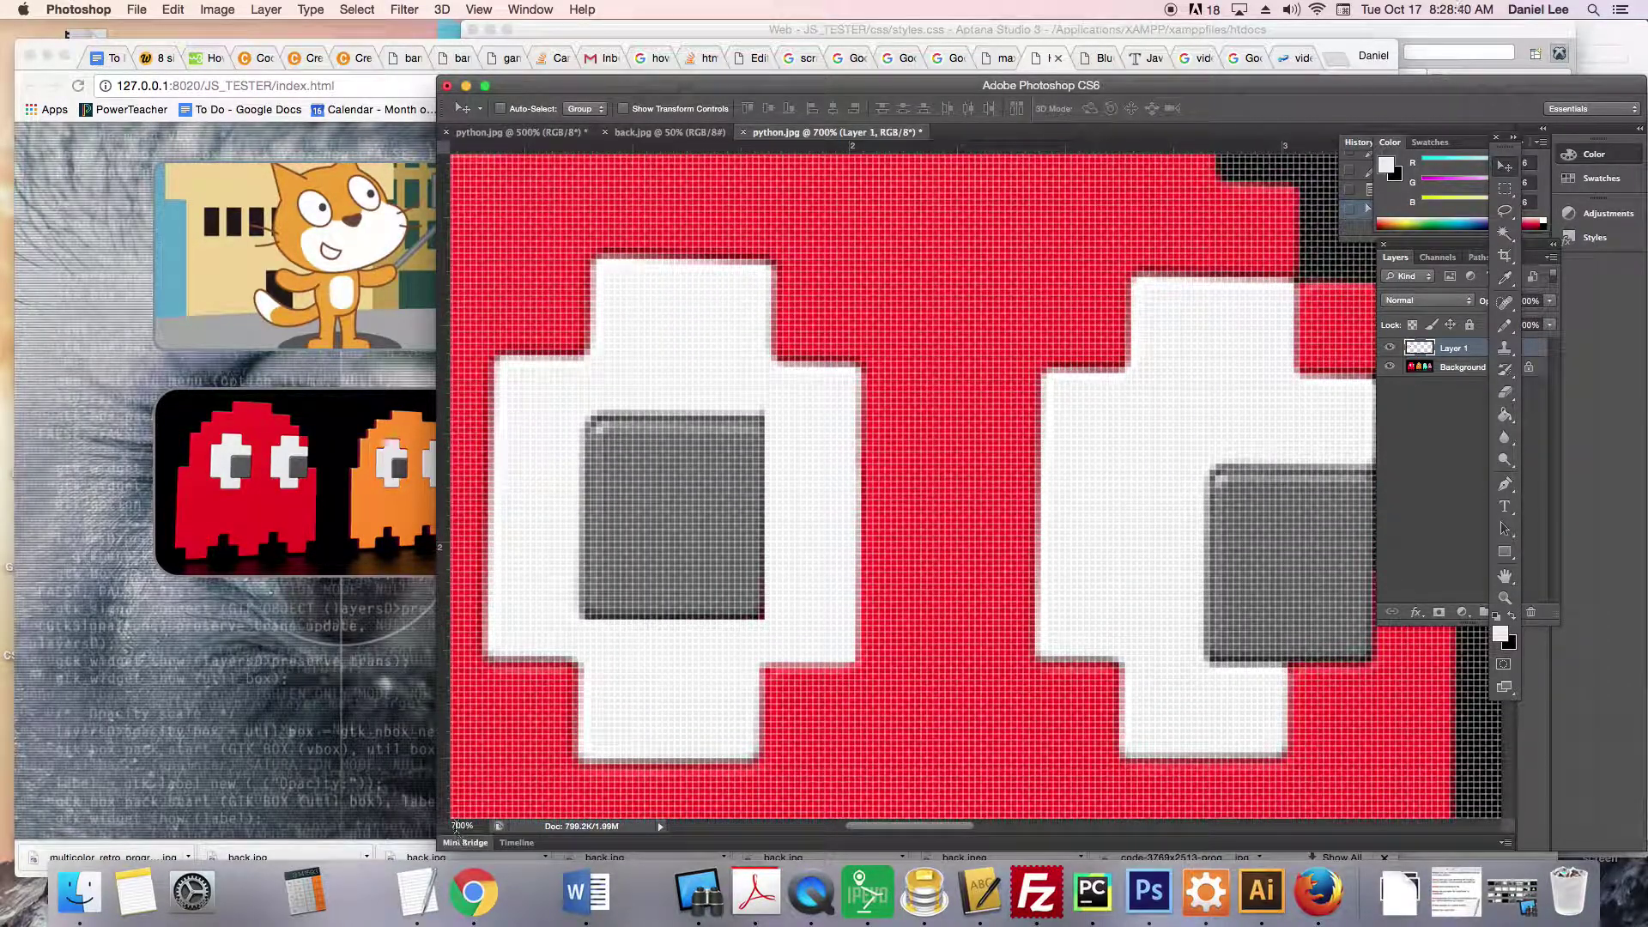
{"action": "type", "text": "600"}
{"action": "key", "text": "Return"}
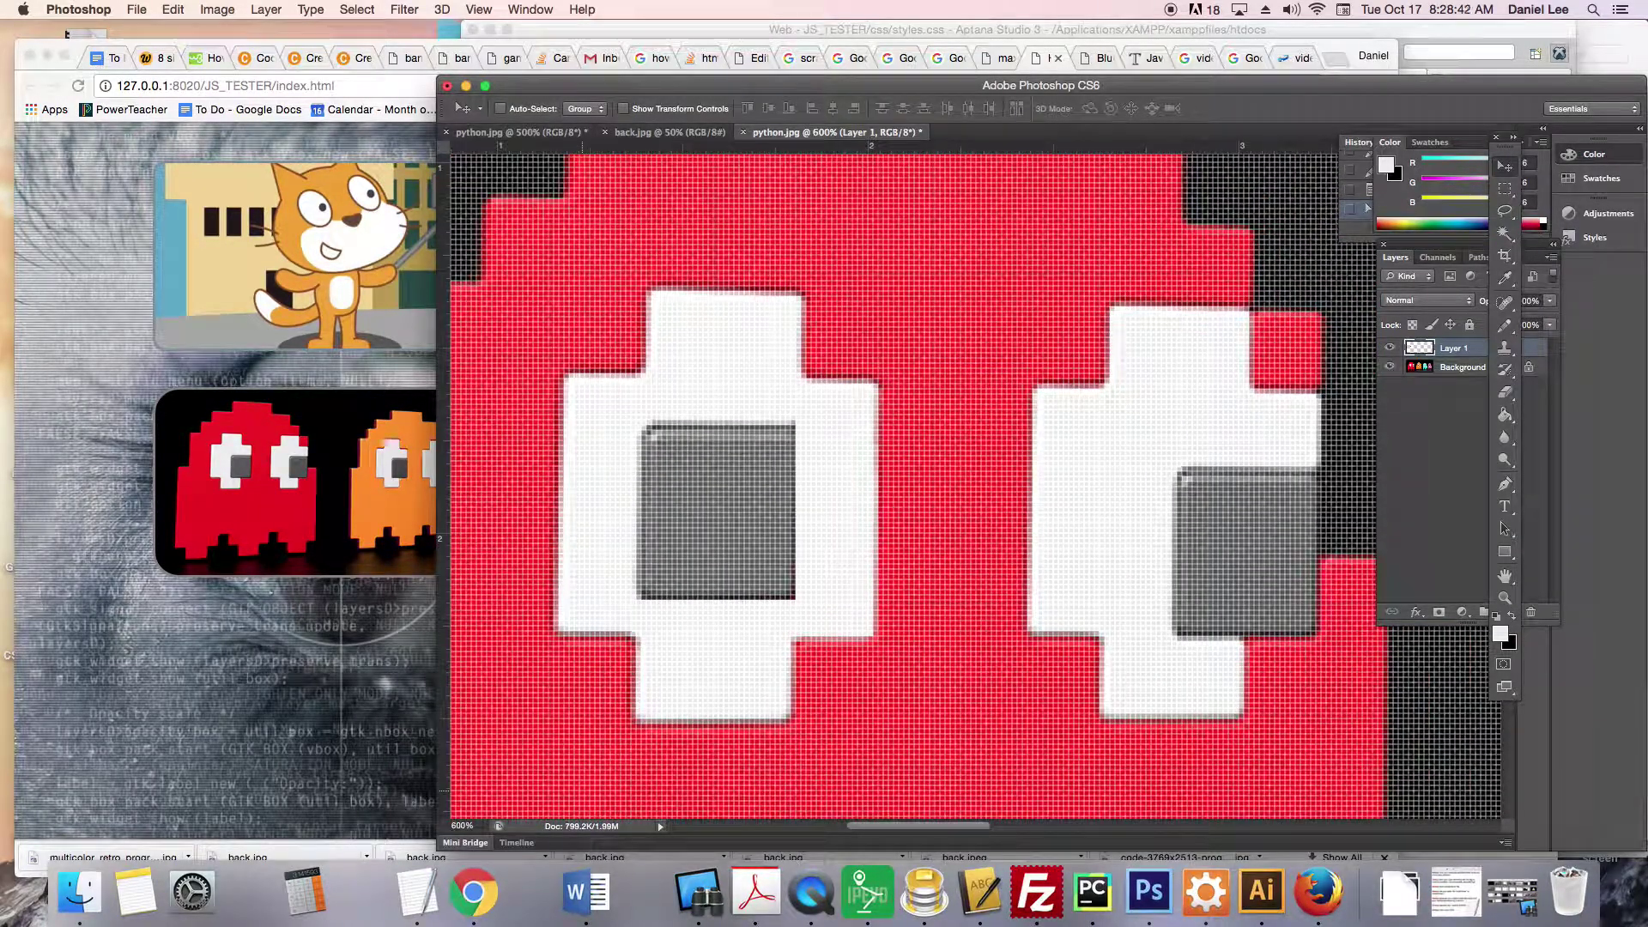
{"action": "left_click", "coordinate": [465, 820]}
{"action": "type", "text": "500"}
{"action": "key", "text": "Return"}
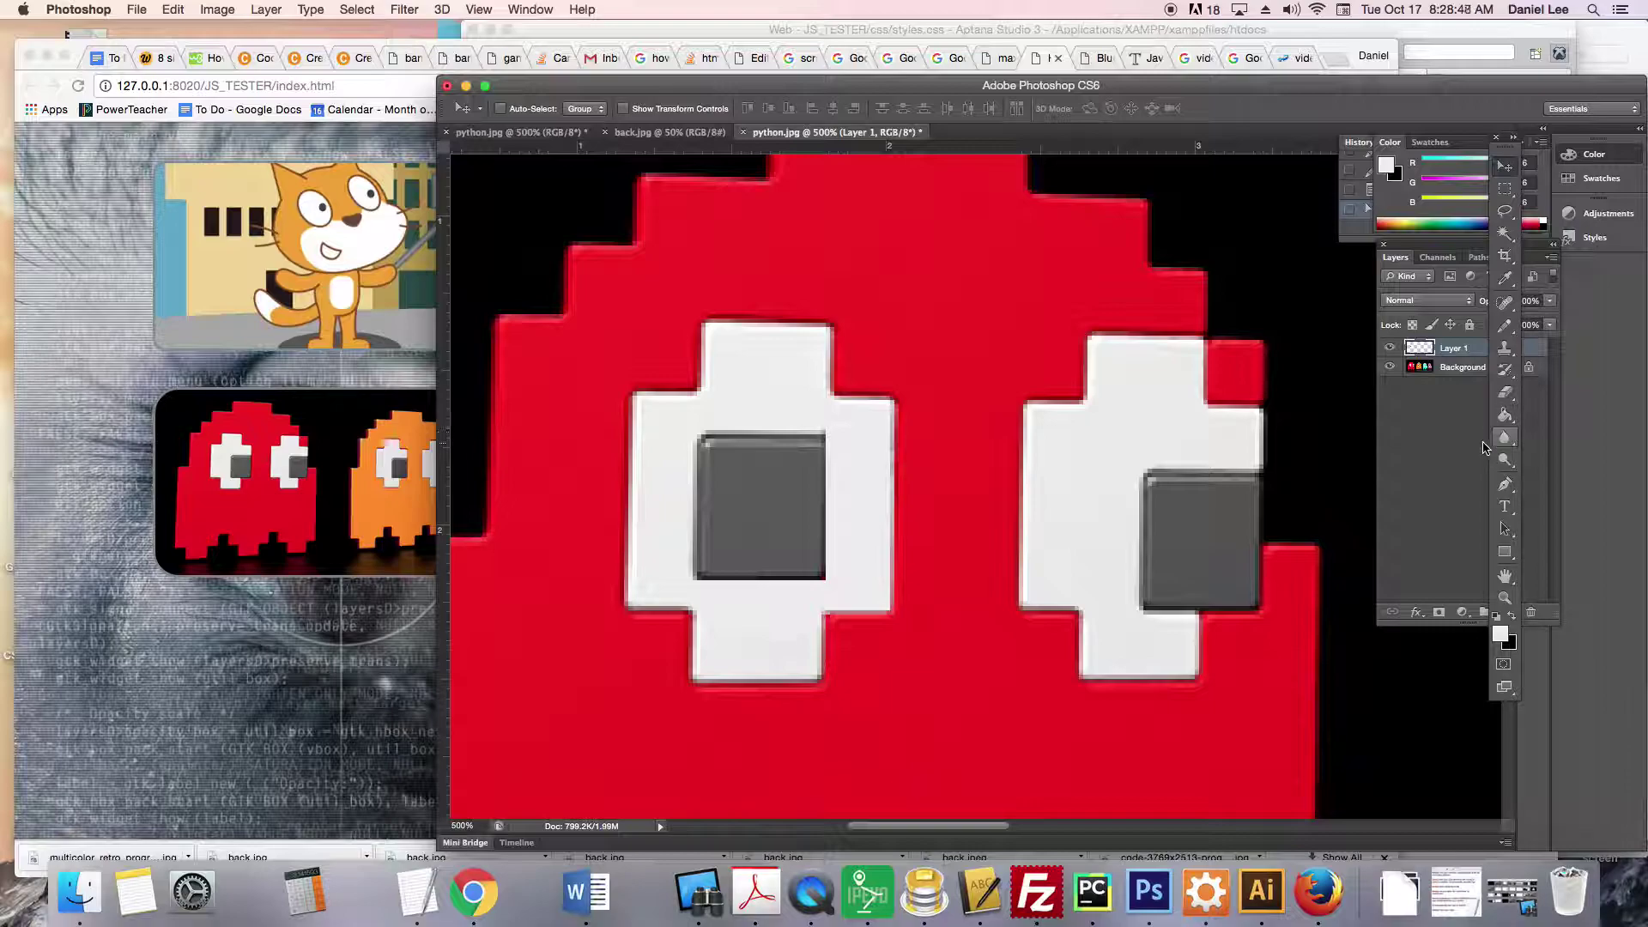
Pick the Pencil, then the Brush, and move the Layers panel aside.
{"action": "left_click", "coordinate": [1510, 371]}
{"action": "left_click", "coordinate": [1509, 331]}
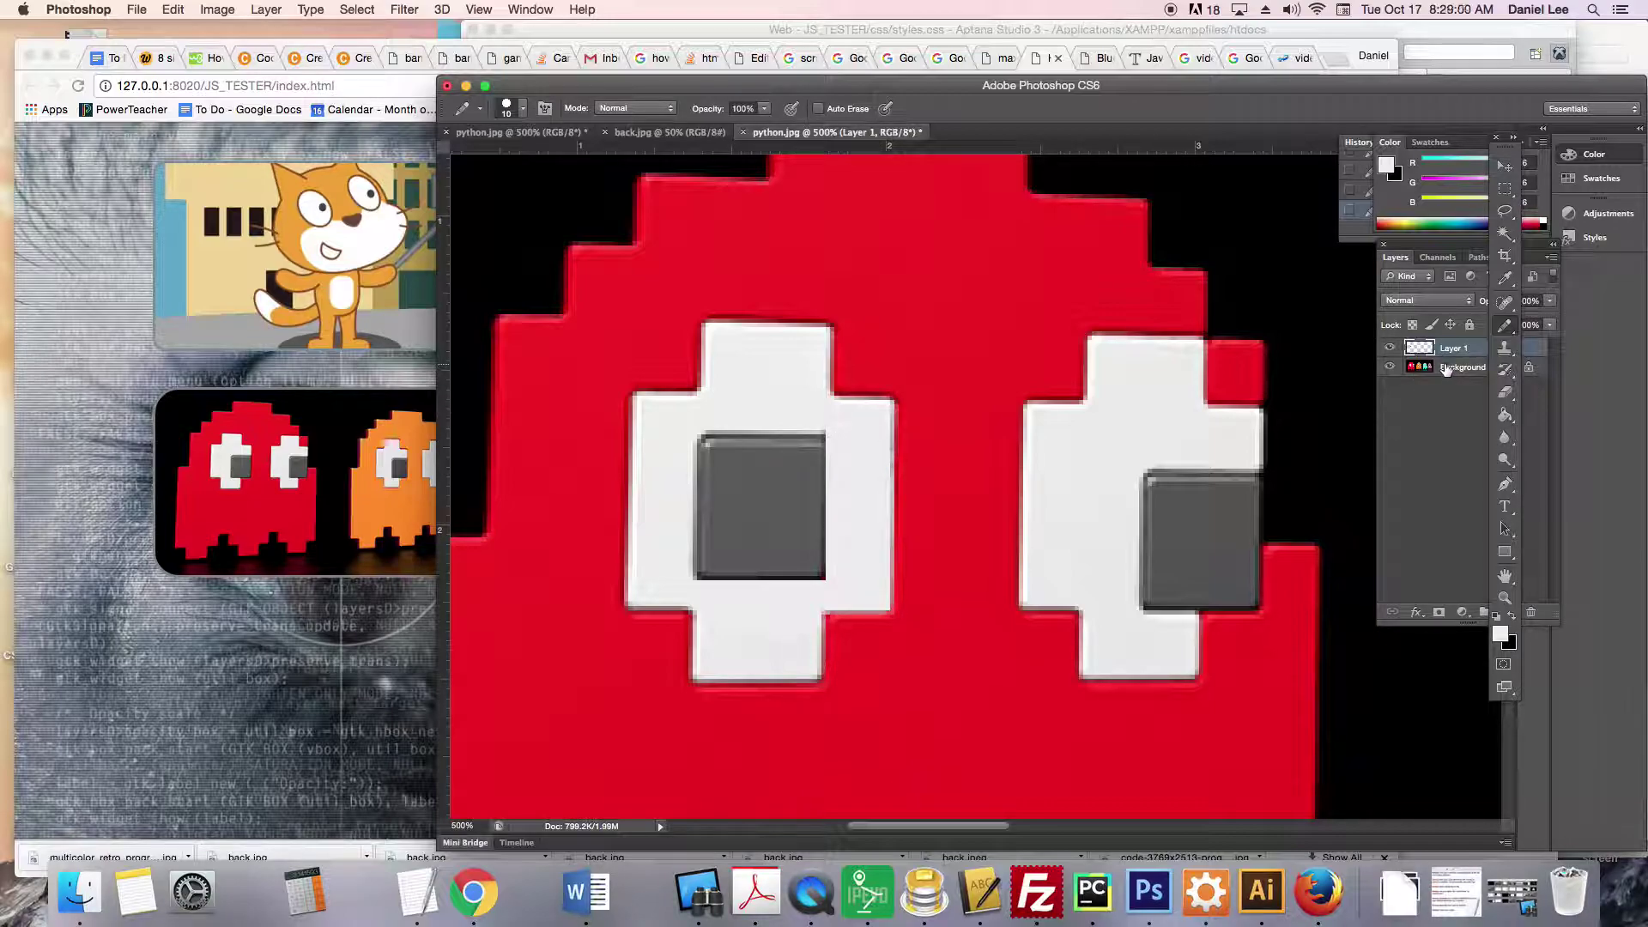
{"action": "left_click", "coordinate": [1392, 352]}
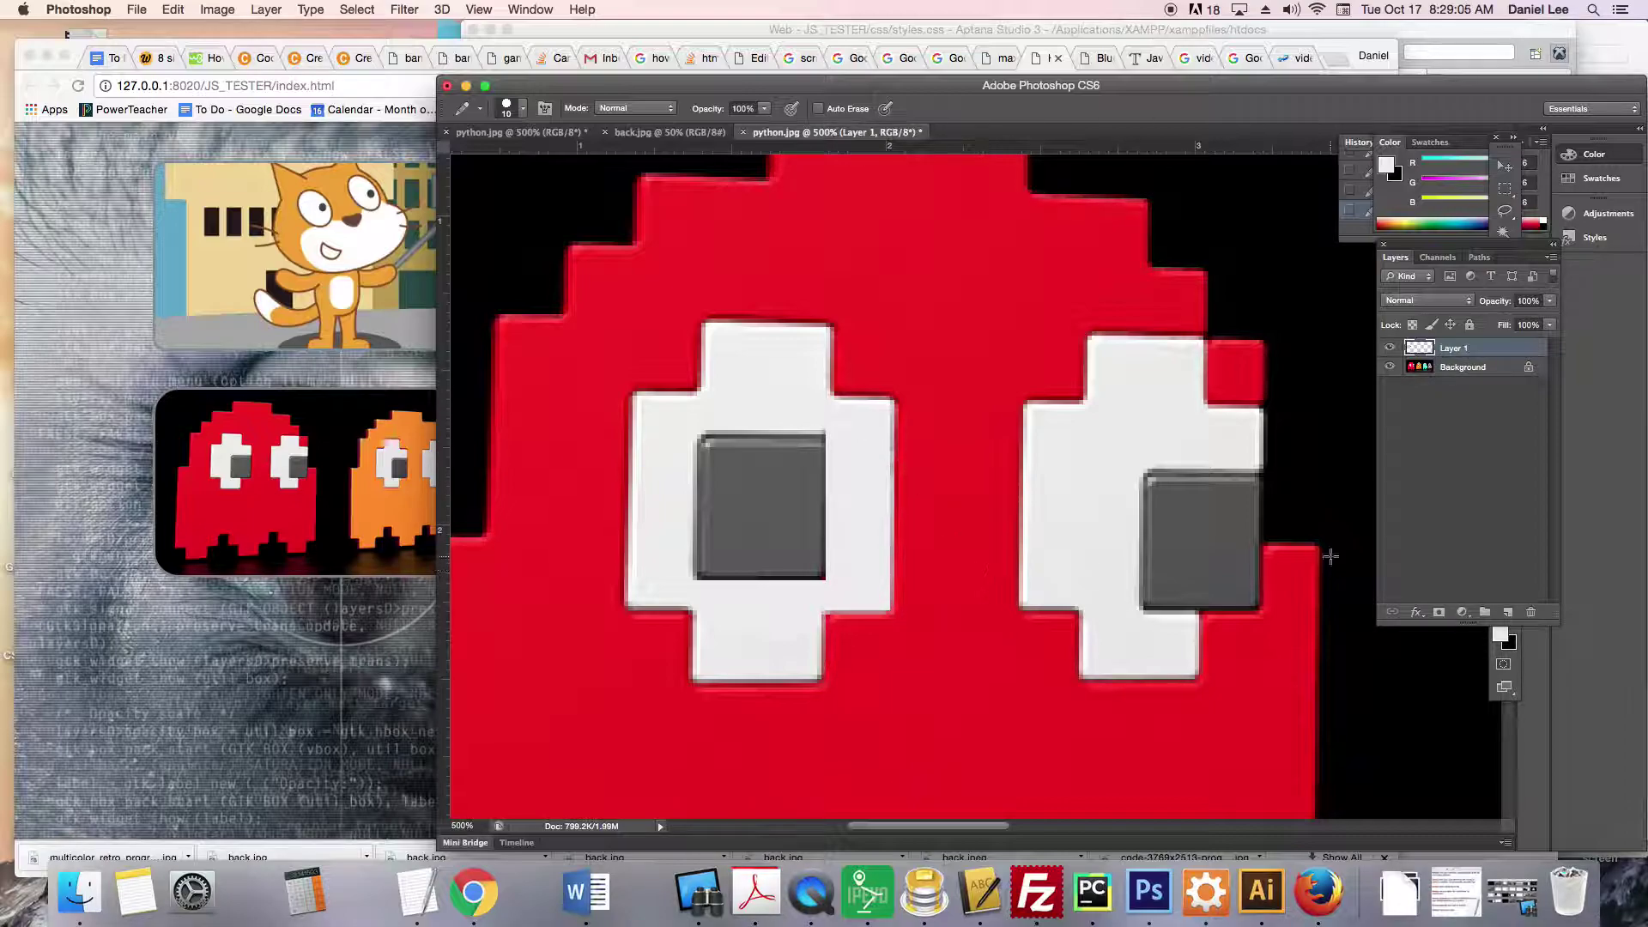
{"action": "left_click", "coordinate": [1485, 412]}
{"action": "mouse_move", "coordinate": [1502, 248]}
{"action": "left_mouse_down"}
{"action": "mouse_move", "coordinate": [1384, 251]}
{"action": "mouse_move", "coordinate": [1418, 251]}
{"action": "left_mouse_up"}
{"action": "left_click_drag", "start_coordinate": [1506, 327], "coordinate": [1545, 327]}
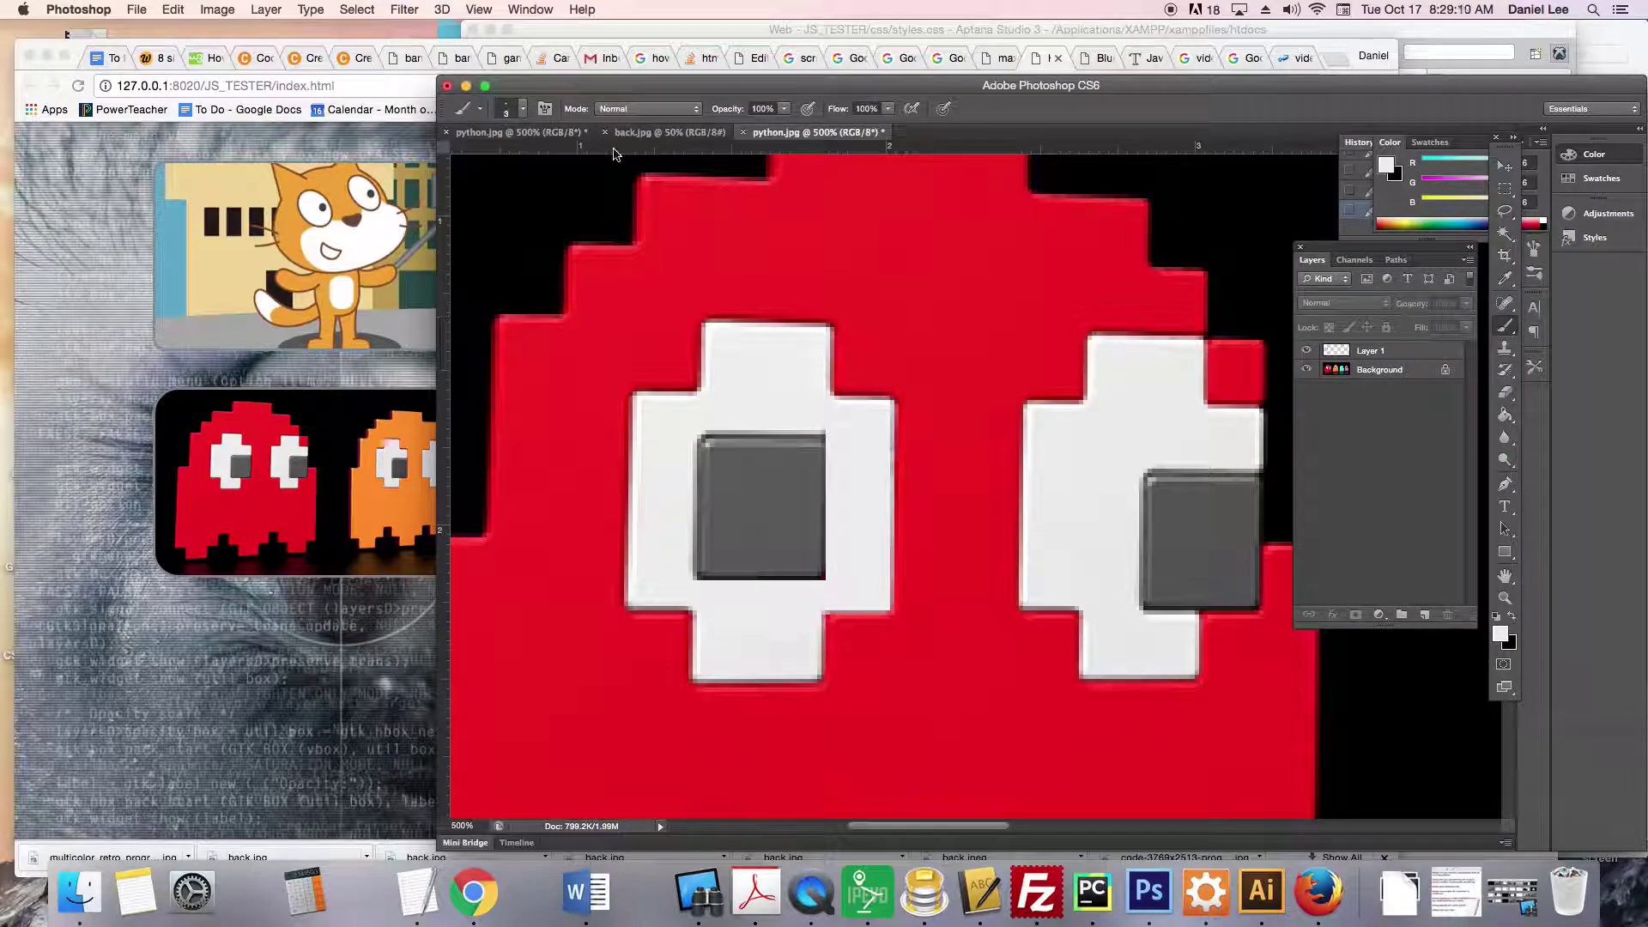
Select Layer 1, paint across the left pupil, then undo the stray stroke via History.
{"action": "left_click", "coordinate": [820, 492]}
{"action": "left_click", "coordinate": [949, 305]}
{"action": "left_click", "coordinate": [1344, 354]}
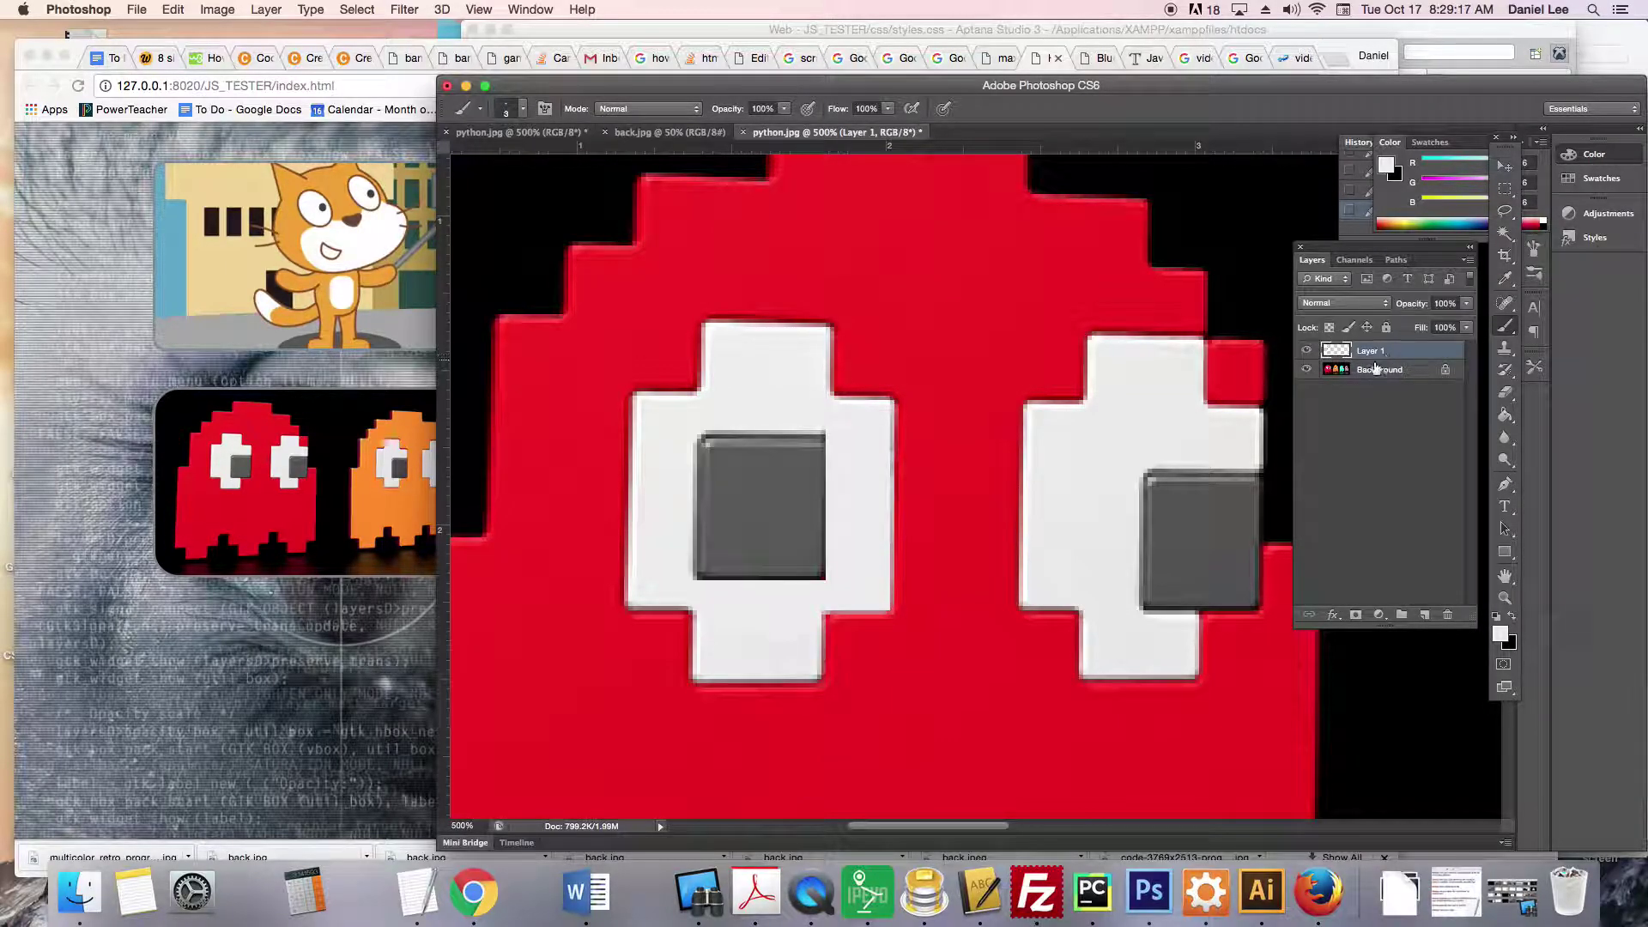
{"action": "left_click_drag", "start_coordinate": [824, 474], "coordinate": [750, 508]}
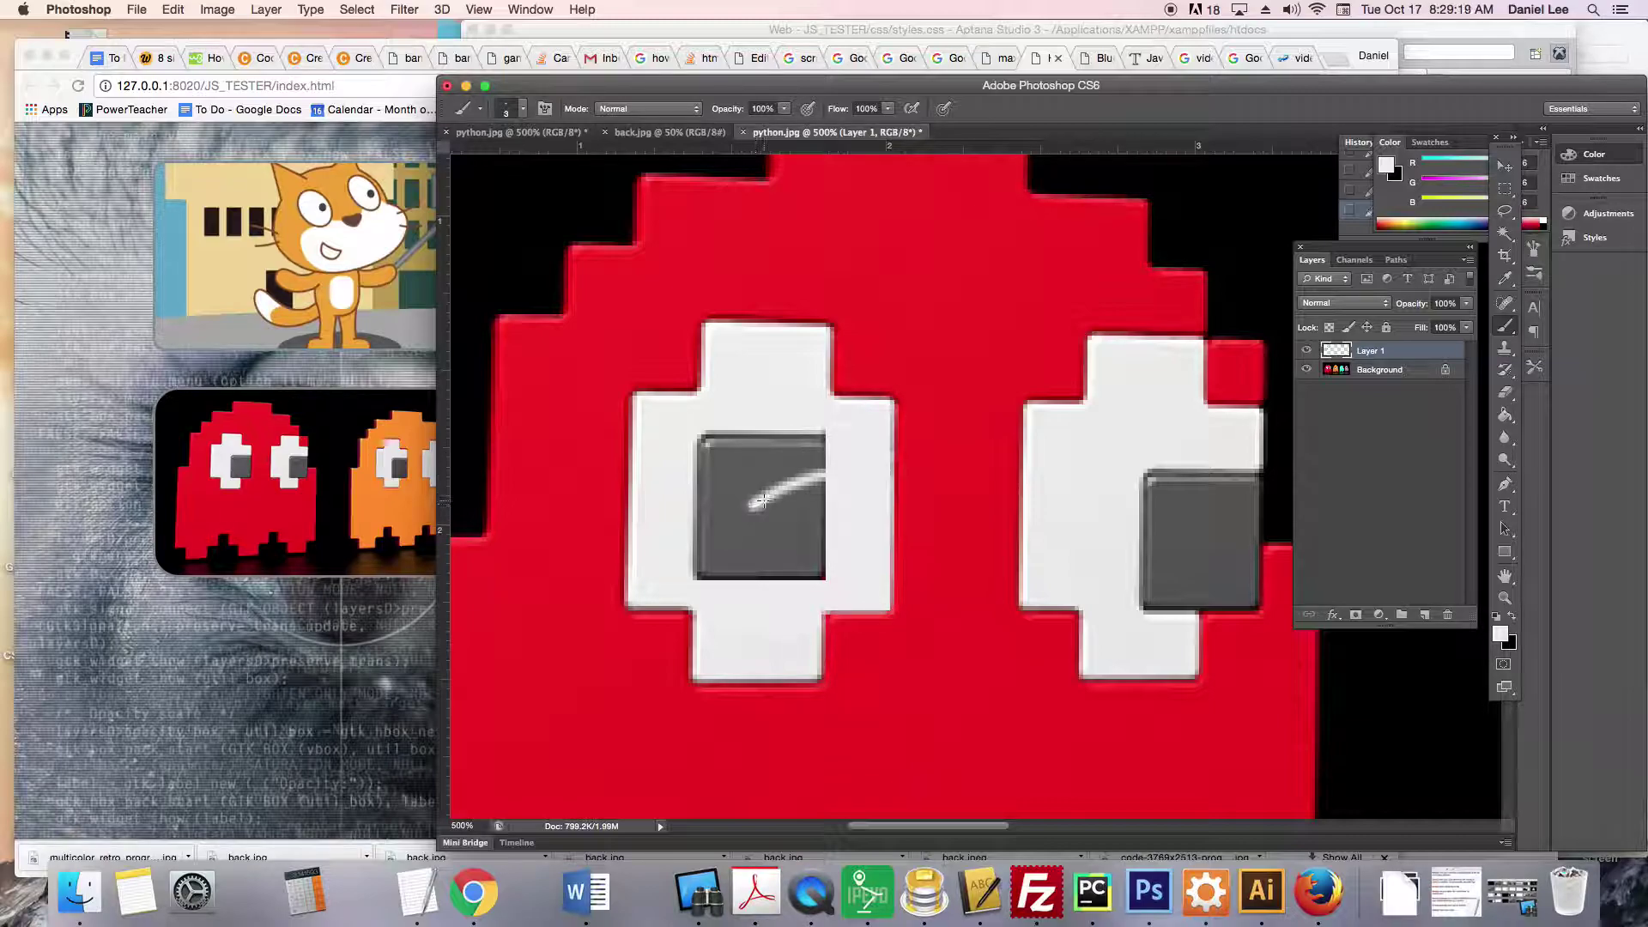
{"action": "key", "text": "super+z"}
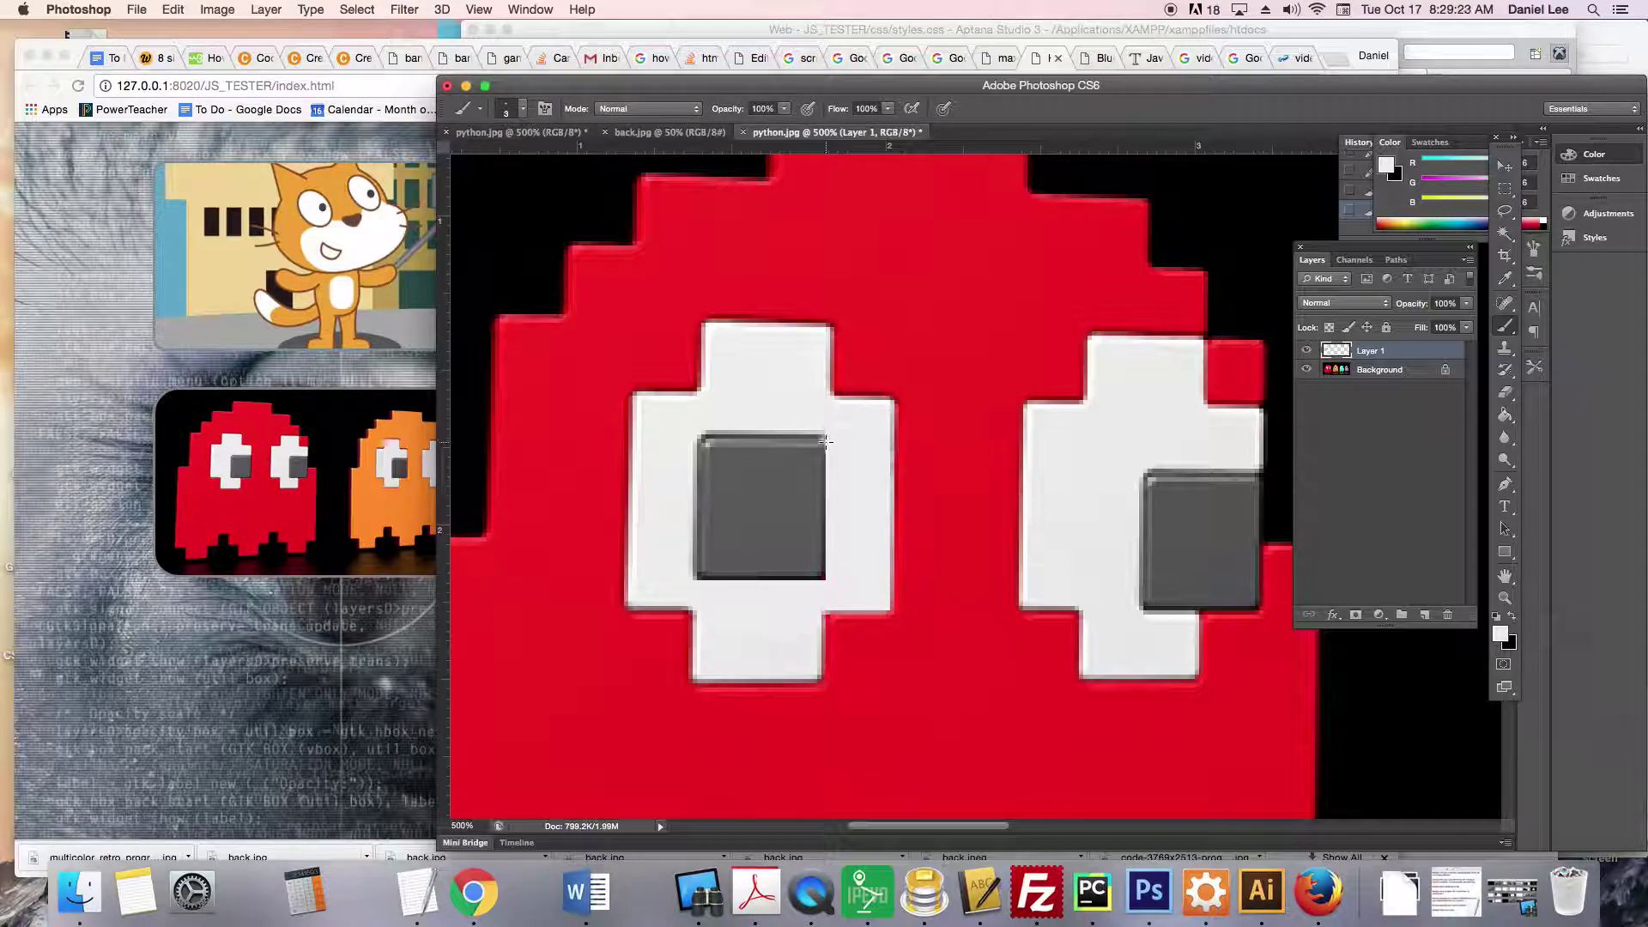
{"action": "key", "text": "alt+super+z"}
{"action": "key", "text": "shift+super+z"}
Undo the edge strokes and copy a thin strip of the left pupil's left edge to Layer 2.
{"action": "key", "text": "super+z"}
{"action": "key", "text": "super+alt+z"}
{"action": "left_click", "coordinate": [1504, 187]}
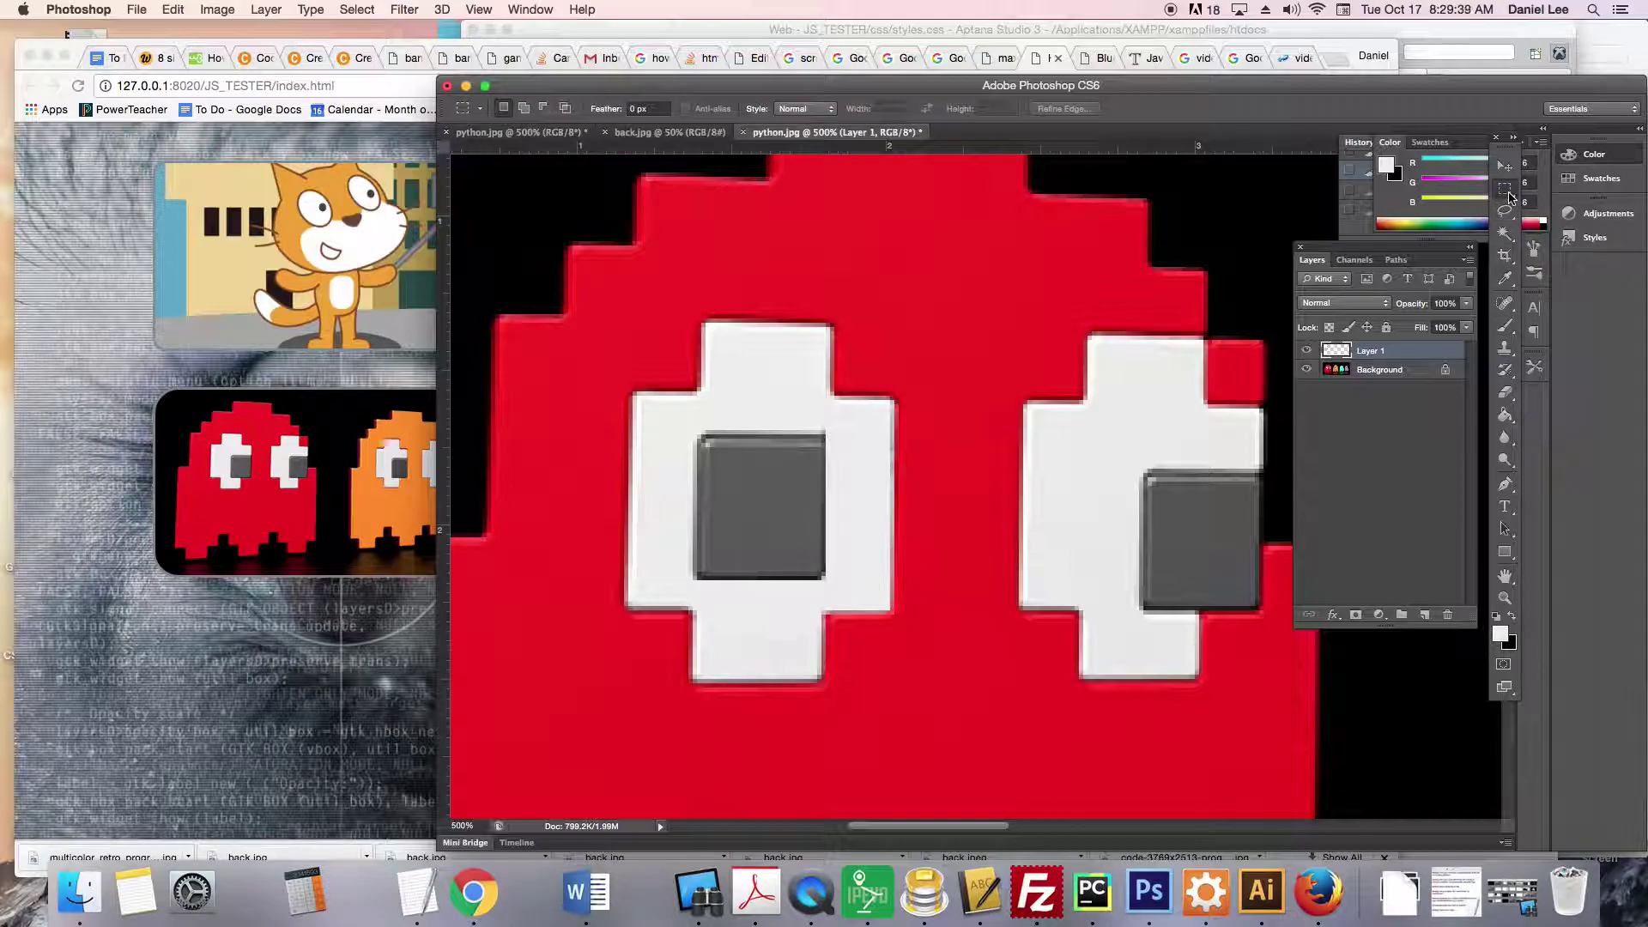
{"action": "left_click_drag", "start_coordinate": [686, 425], "coordinate": [717, 592]}
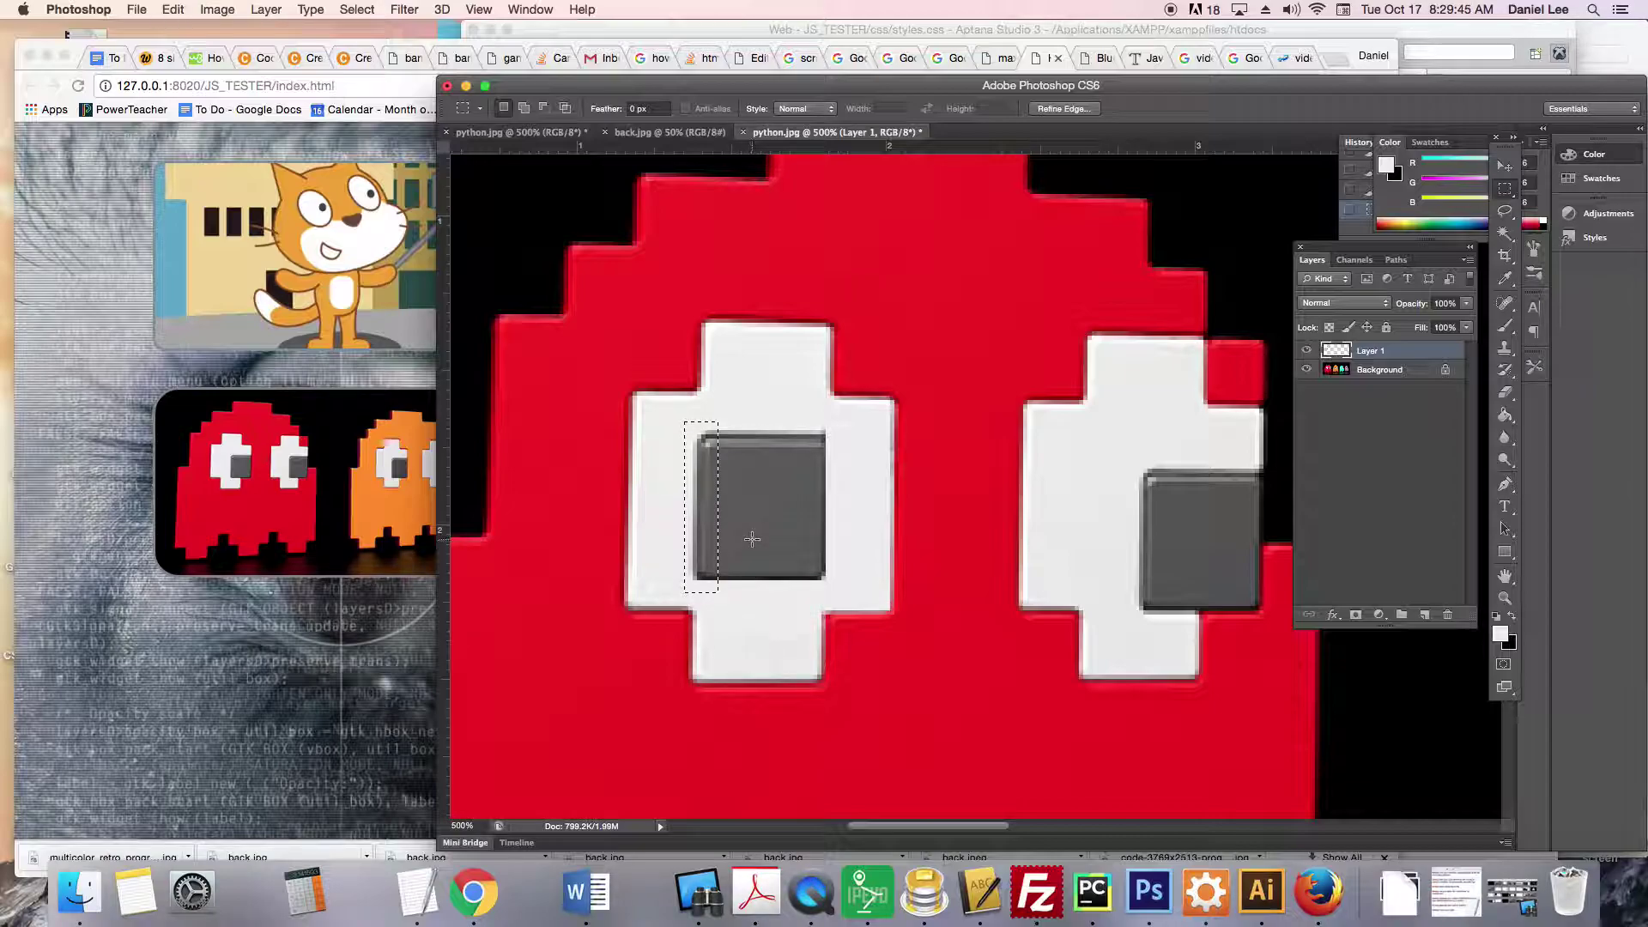
{"action": "key", "text": "super+j"}
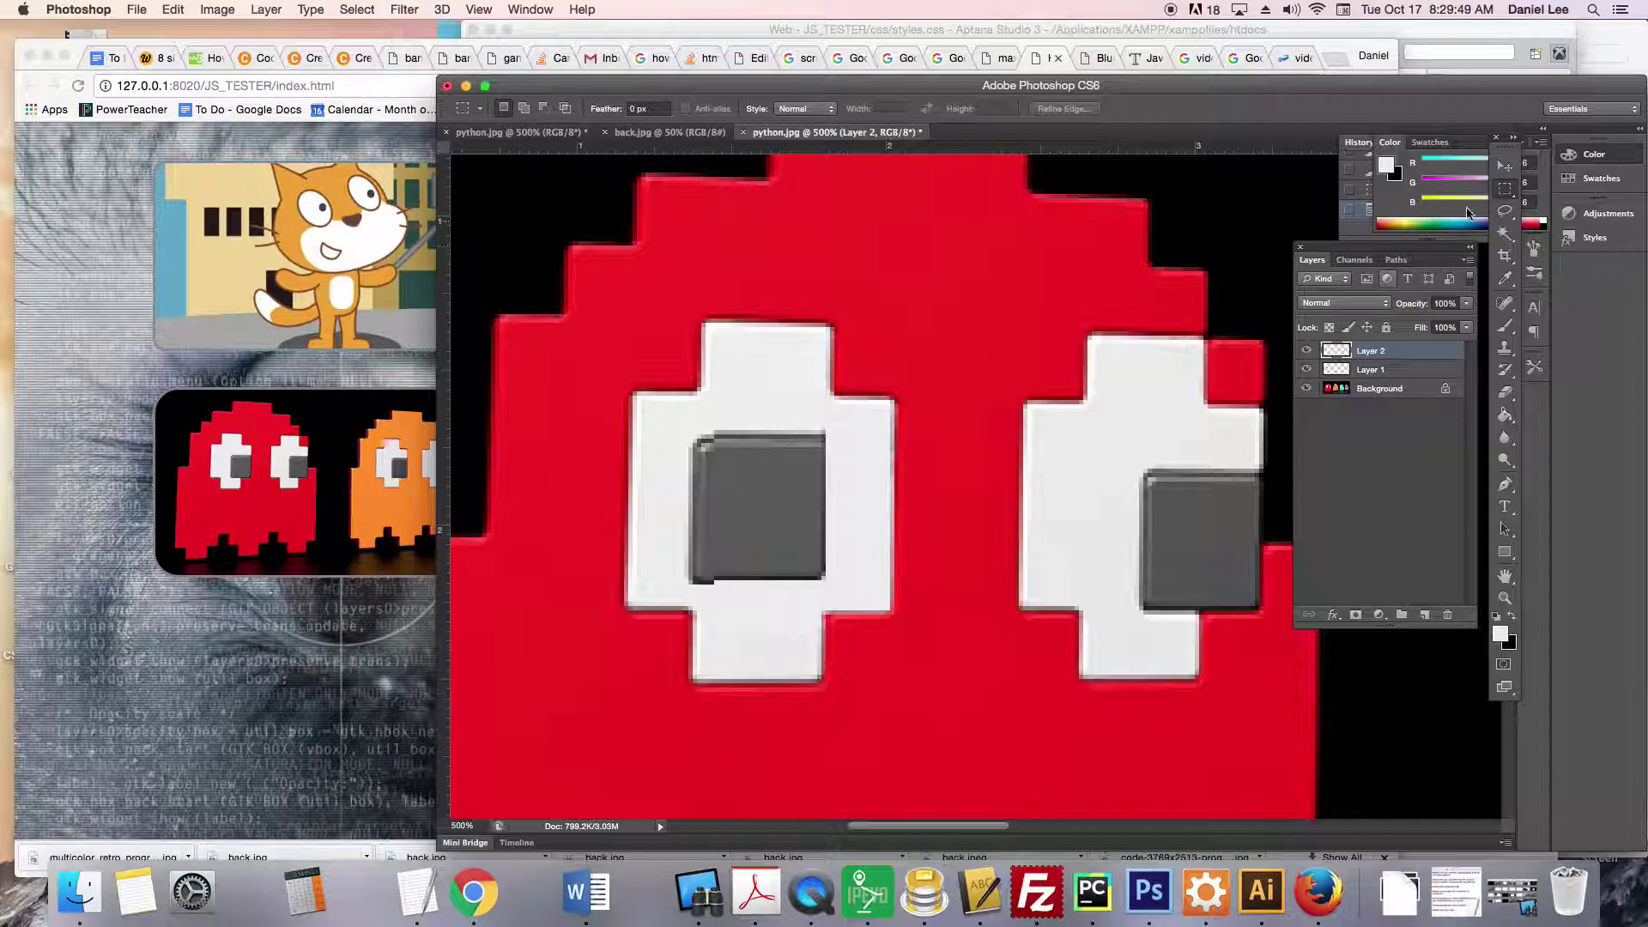
Move the strip up and right, then flip it horizontally with Free Transform.
{"action": "left_click", "coordinate": [1506, 167]}
{"action": "left_click_drag", "start_coordinate": [874, 480], "coordinate": [803, 461]}
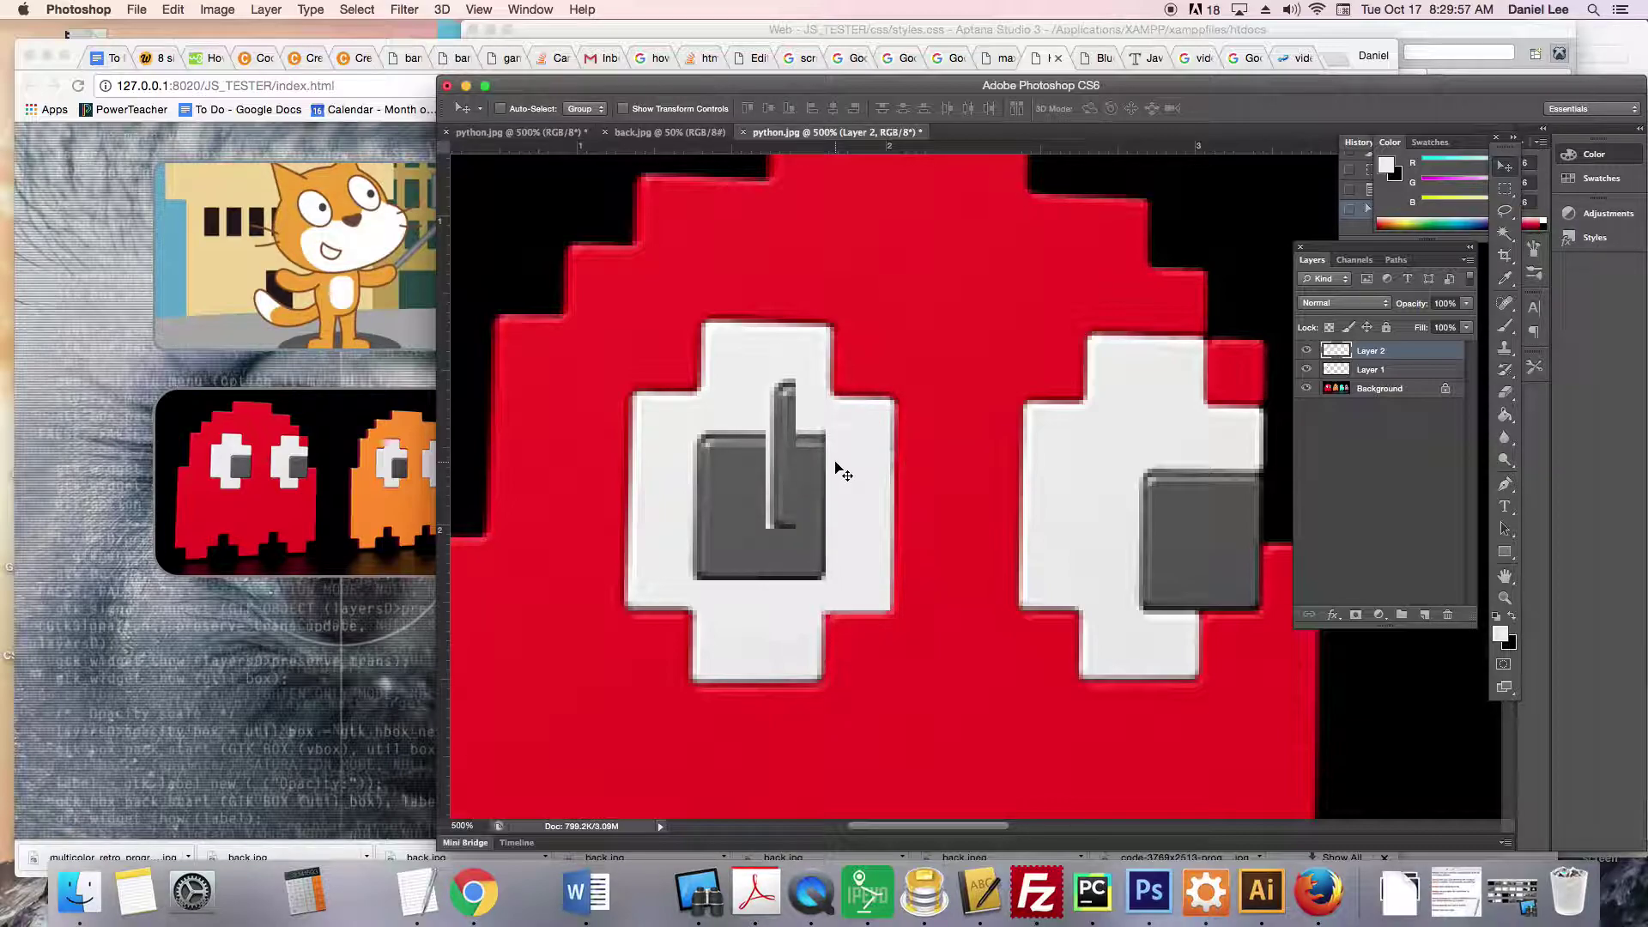
{"action": "key", "text": "super+t"}
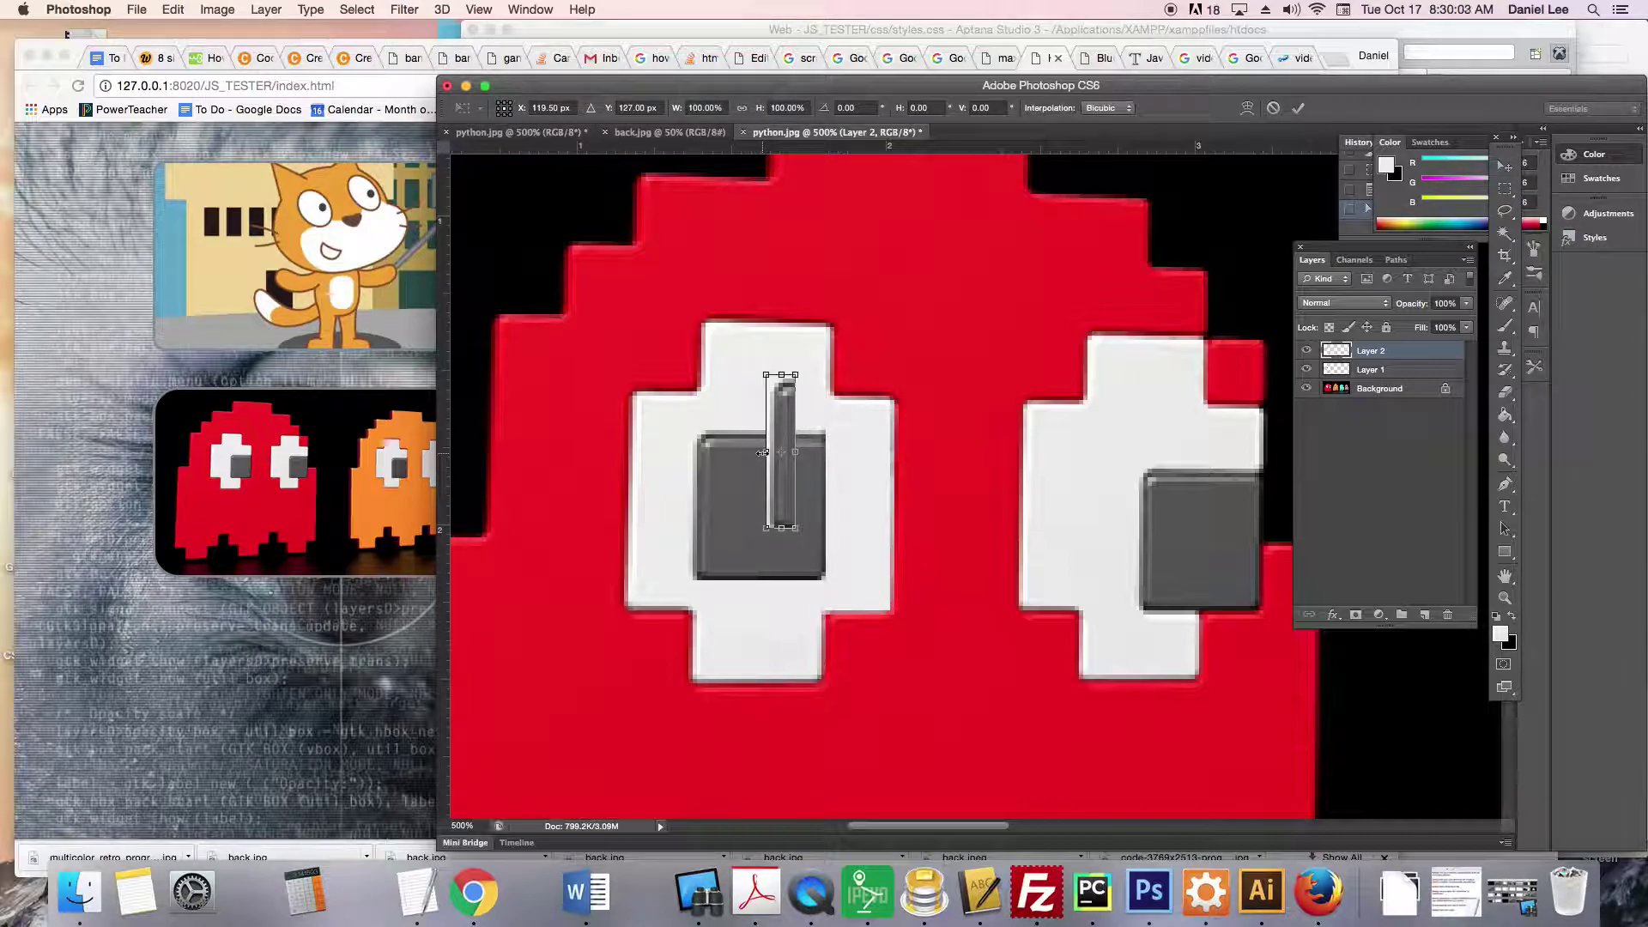
{"action": "left_click_drag", "start_coordinate": [764, 452], "coordinate": [814, 454]}
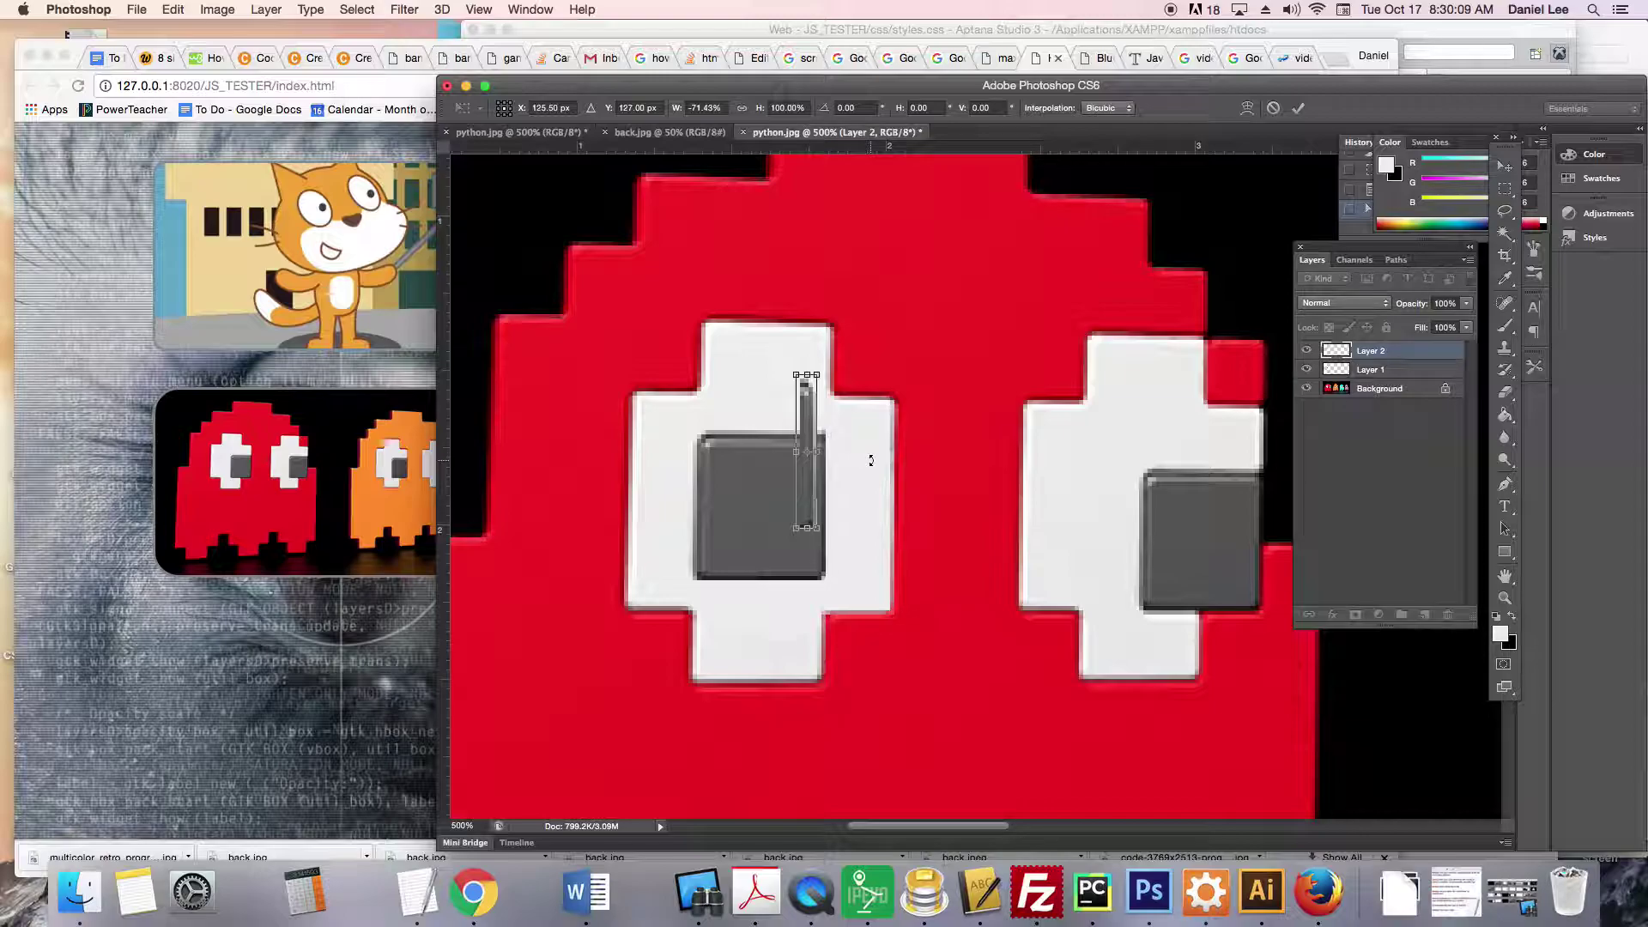
Apply the flip and slide the Layer 2 strip against the left pupil's right edge.
{"action": "left_click", "coordinate": [1505, 165]}
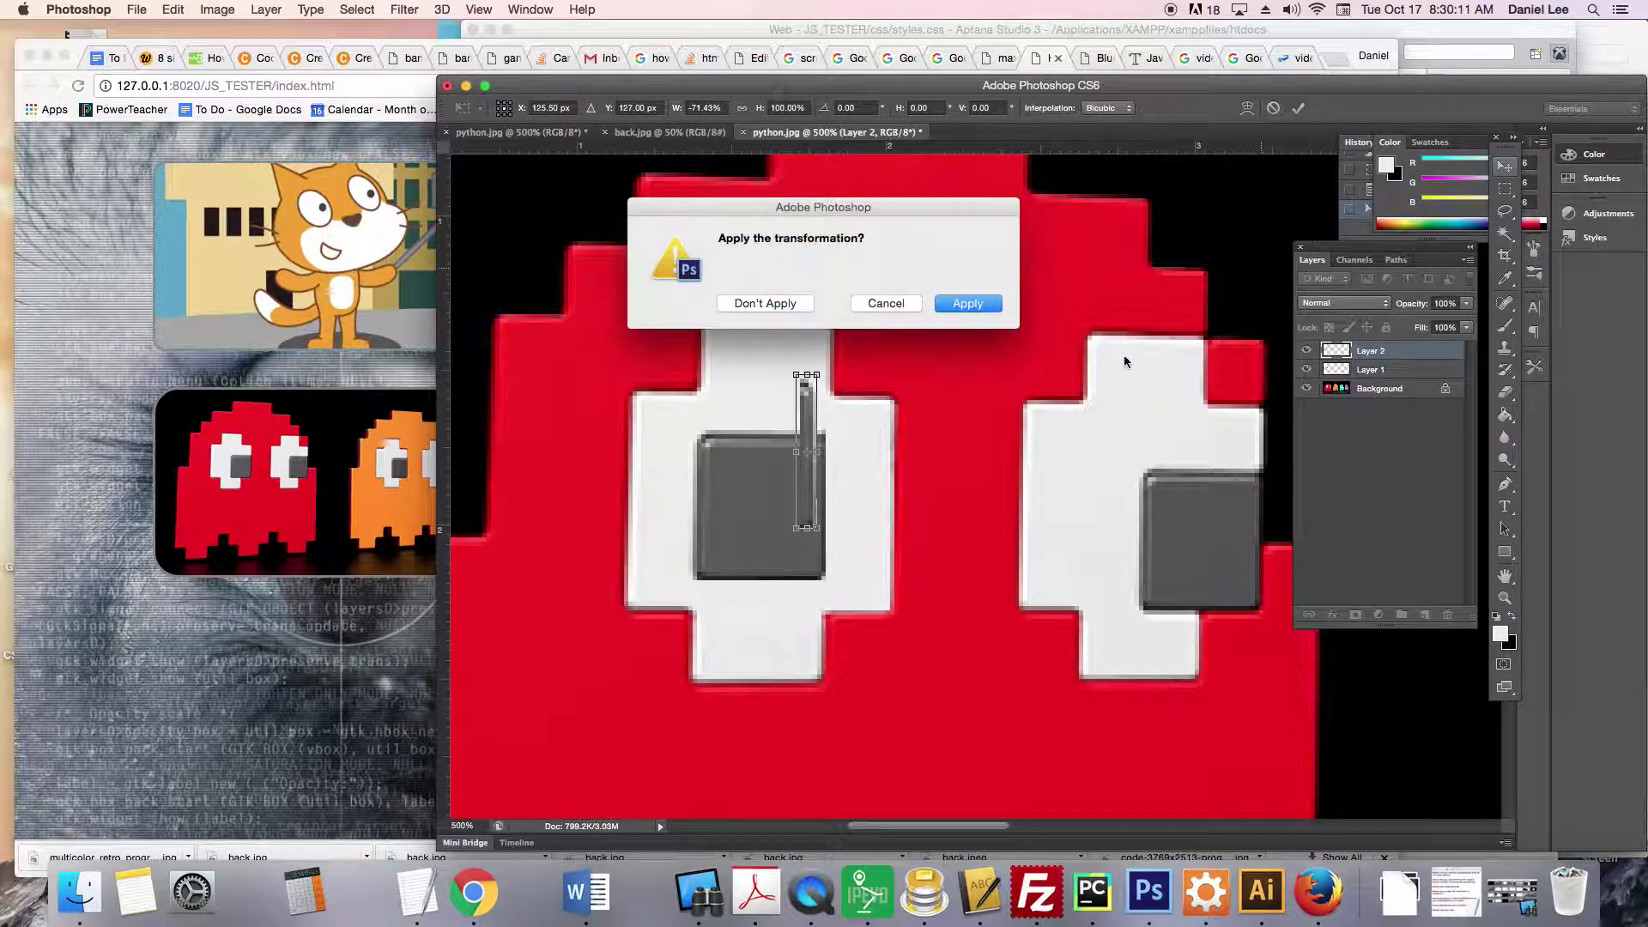
{"action": "left_click", "coordinate": [967, 304]}
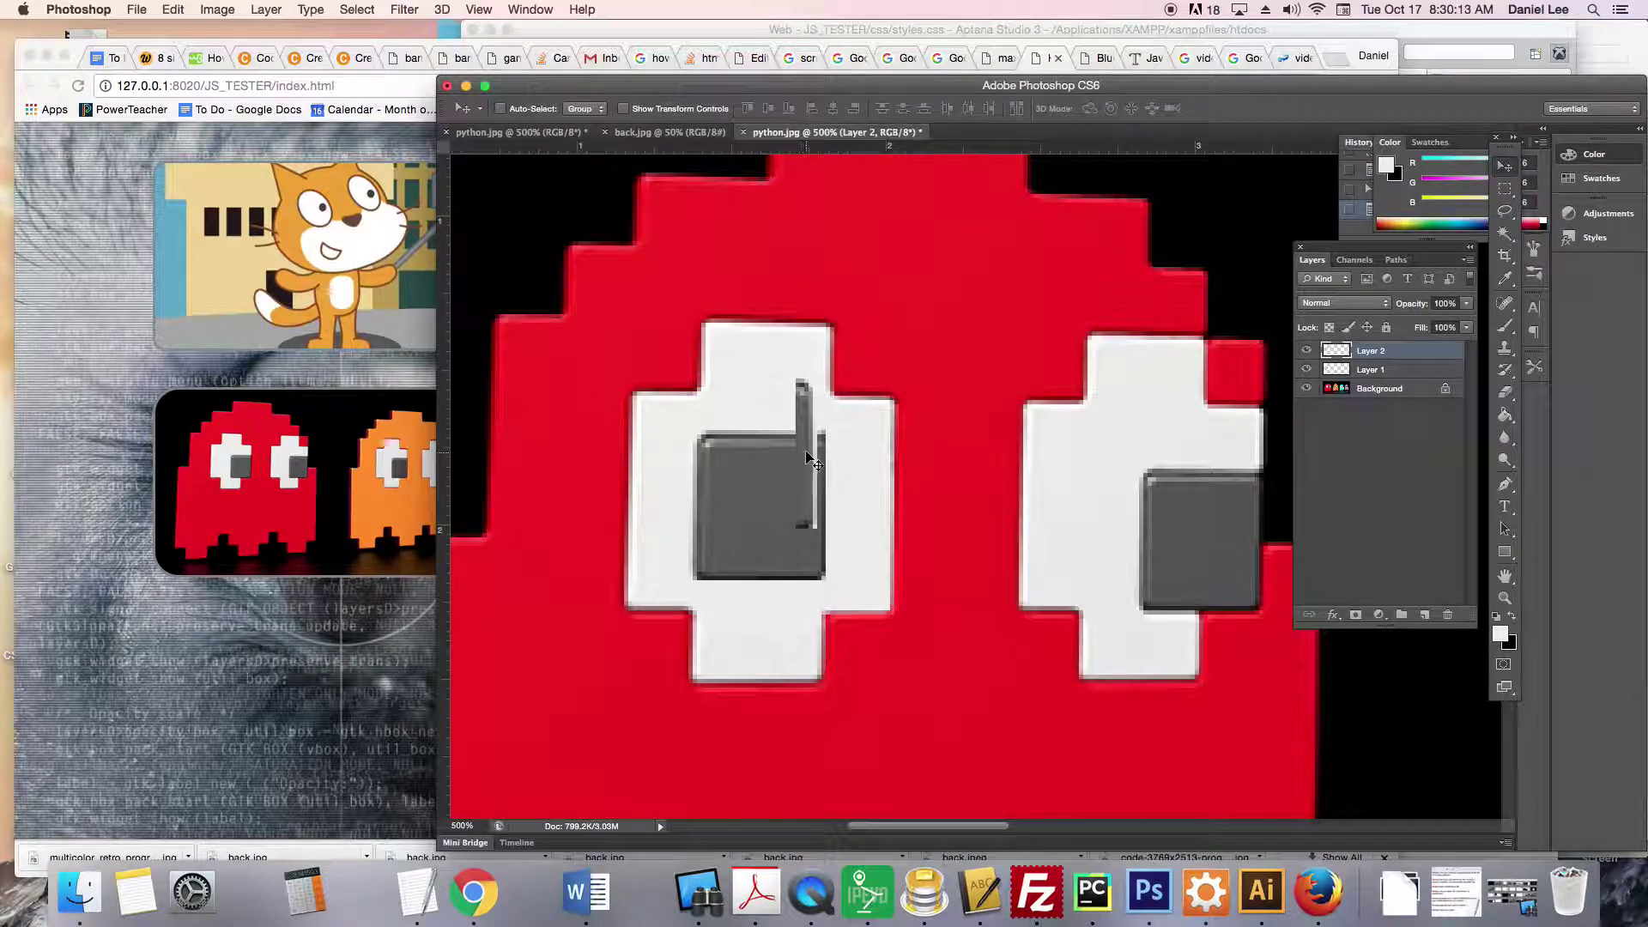
{"action": "left_click_drag", "start_coordinate": [811, 455], "coordinate": [824, 498]}
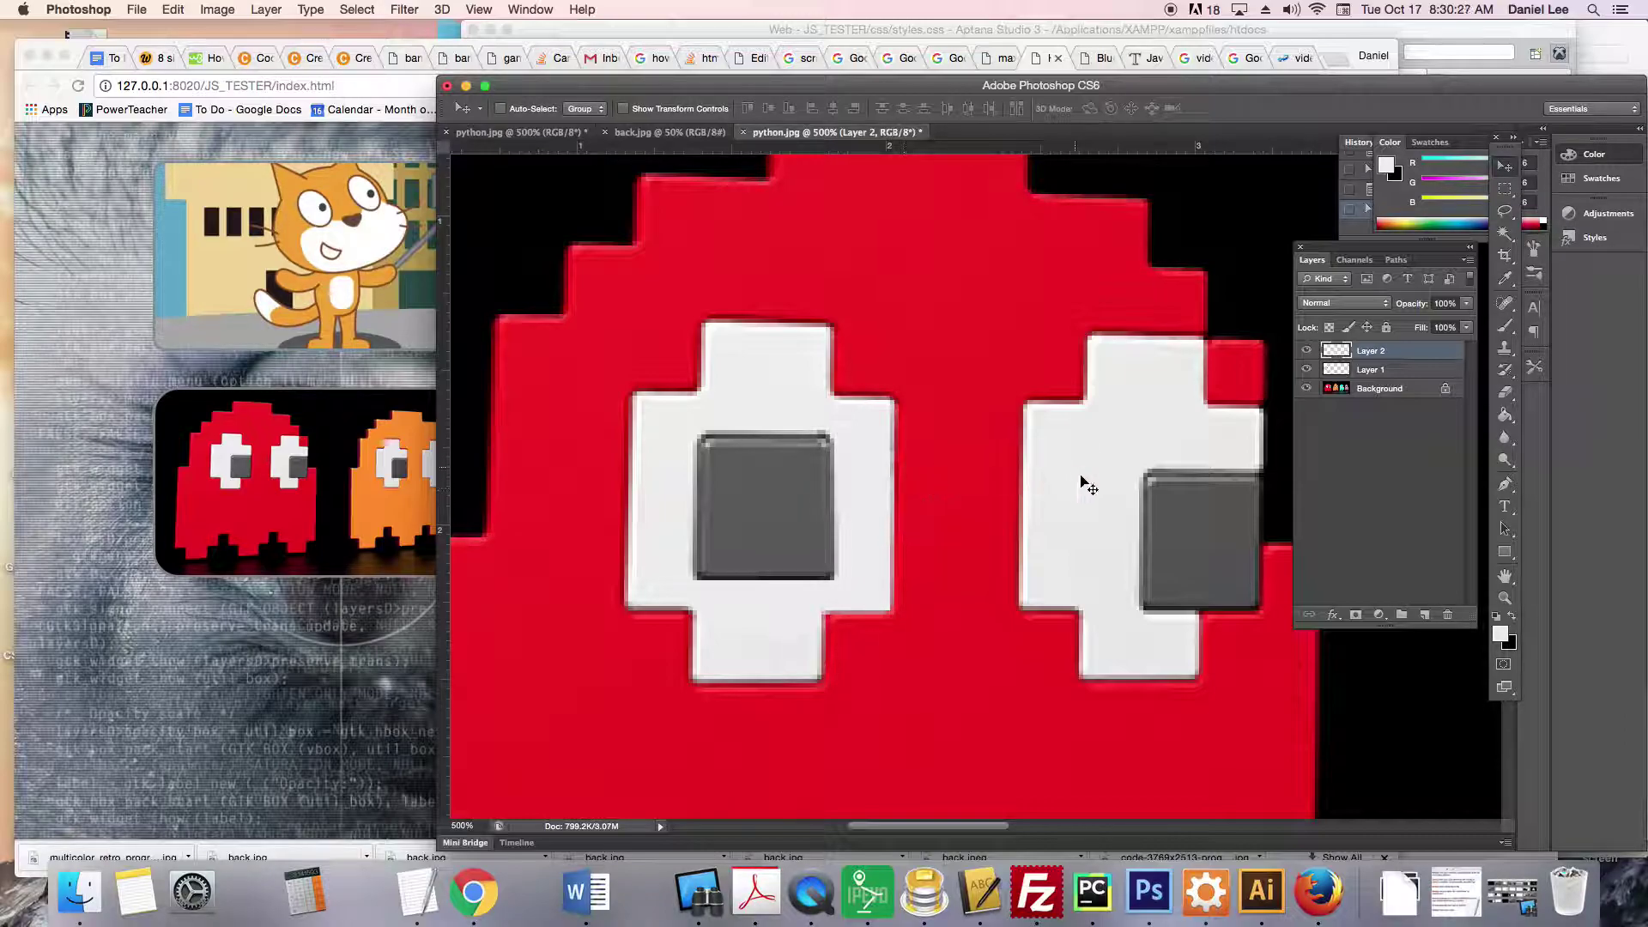
{"action": "left_click", "coordinate": [1508, 327]}
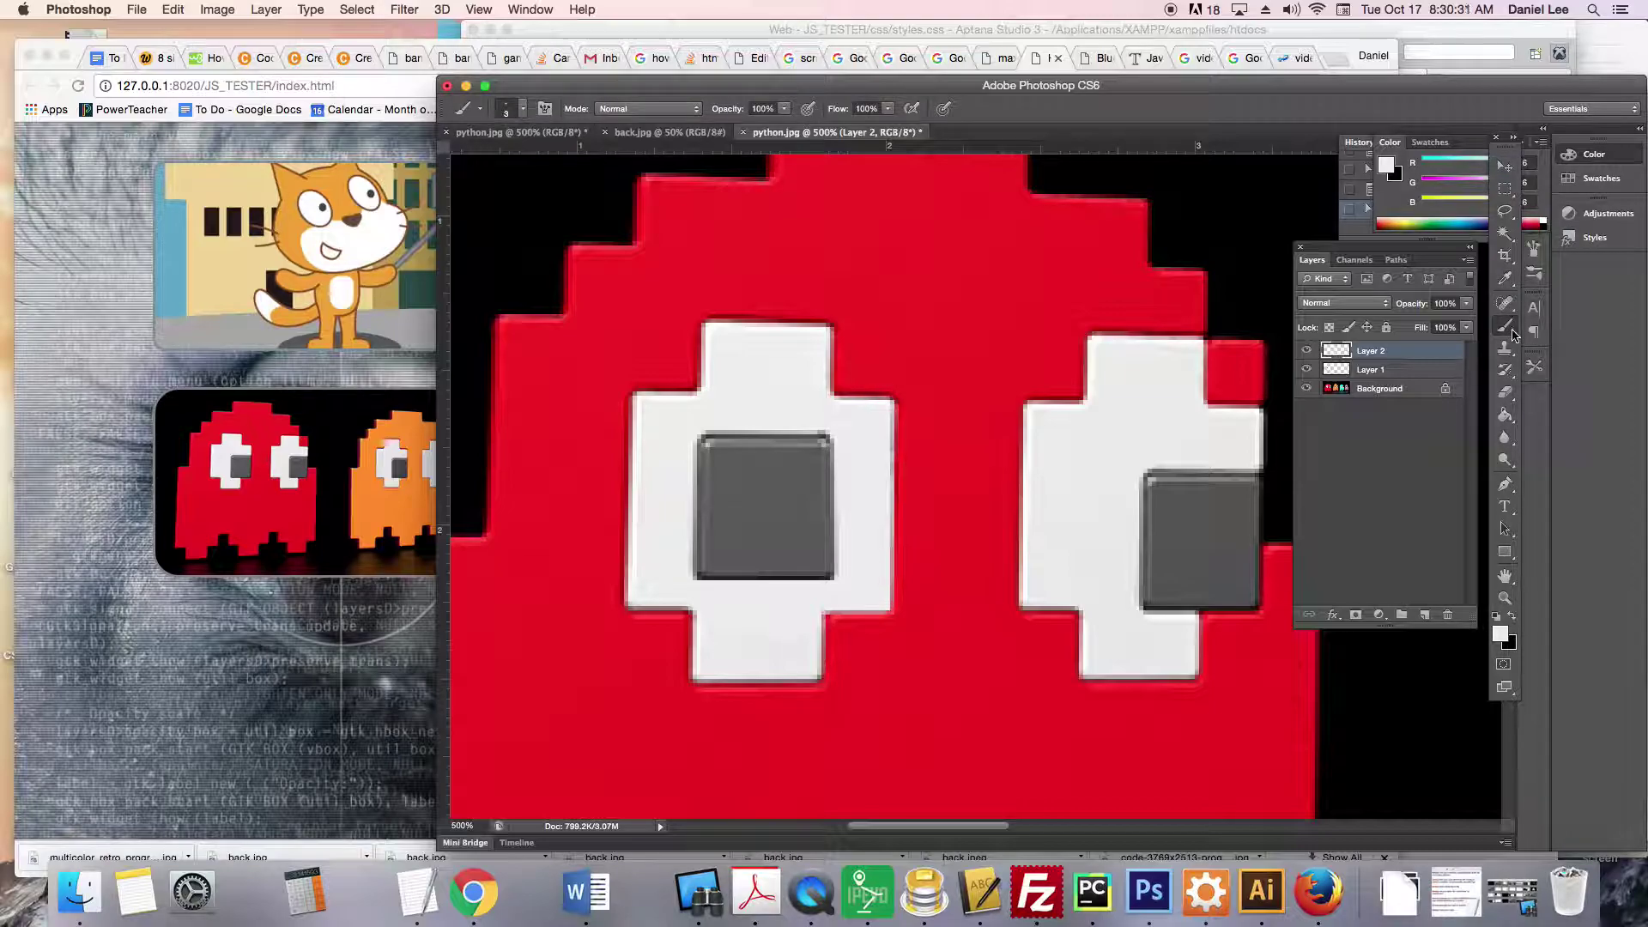
{"action": "left_click", "coordinate": [1499, 633]}
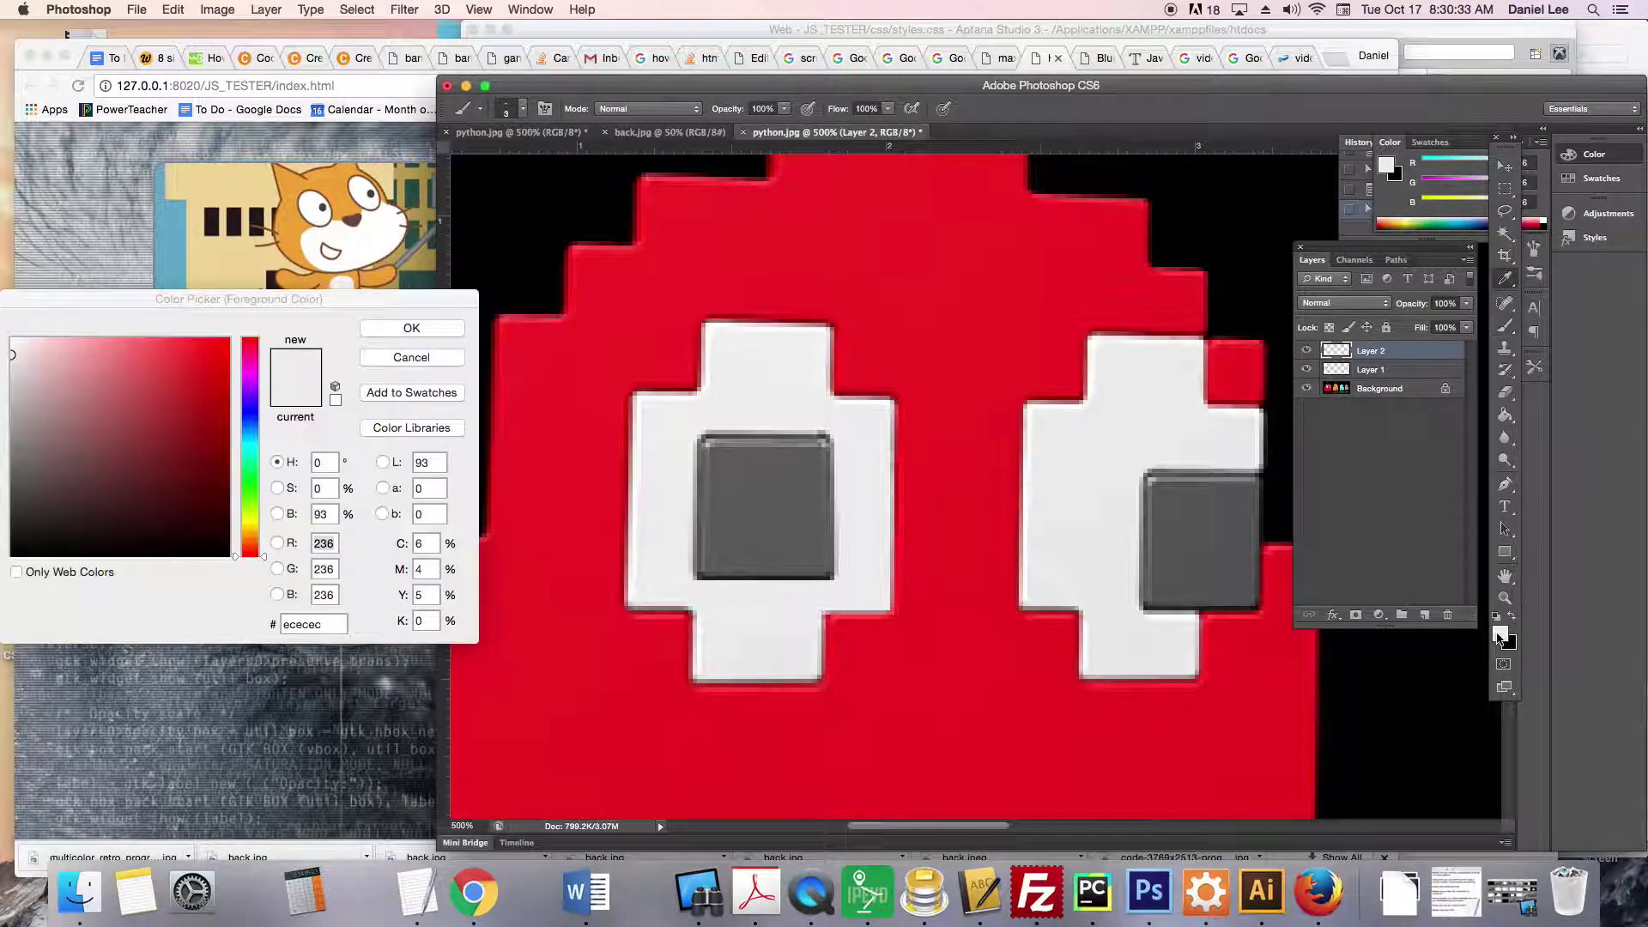
{"action": "left_click", "coordinate": [804, 535]}
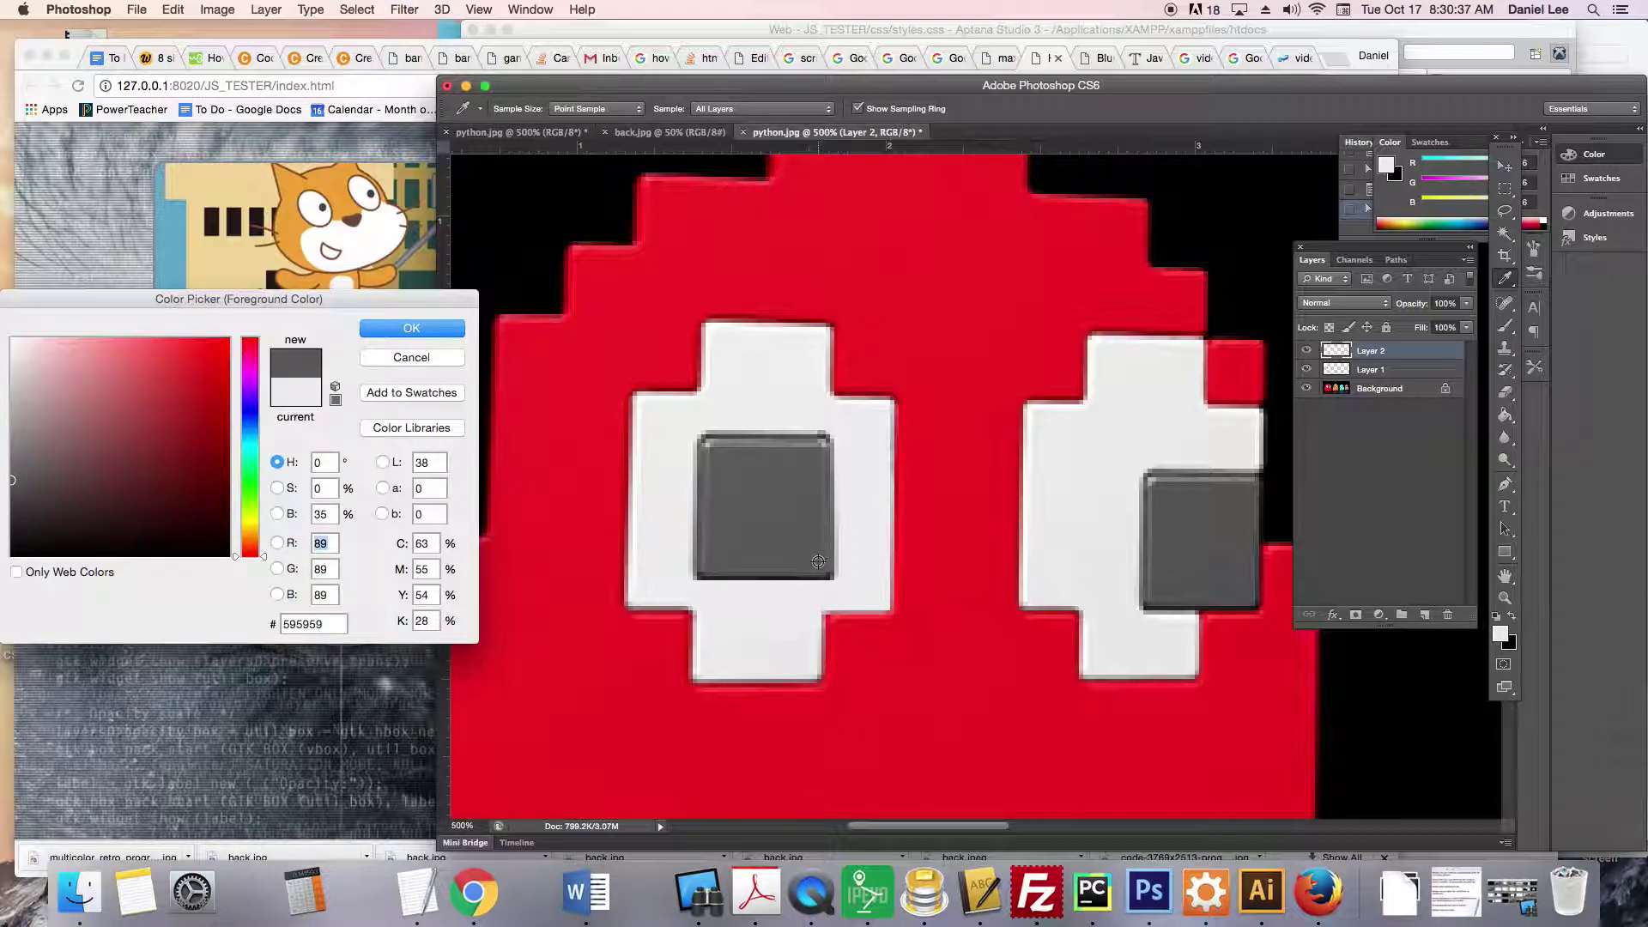
{"action": "left_click", "coordinate": [813, 541]}
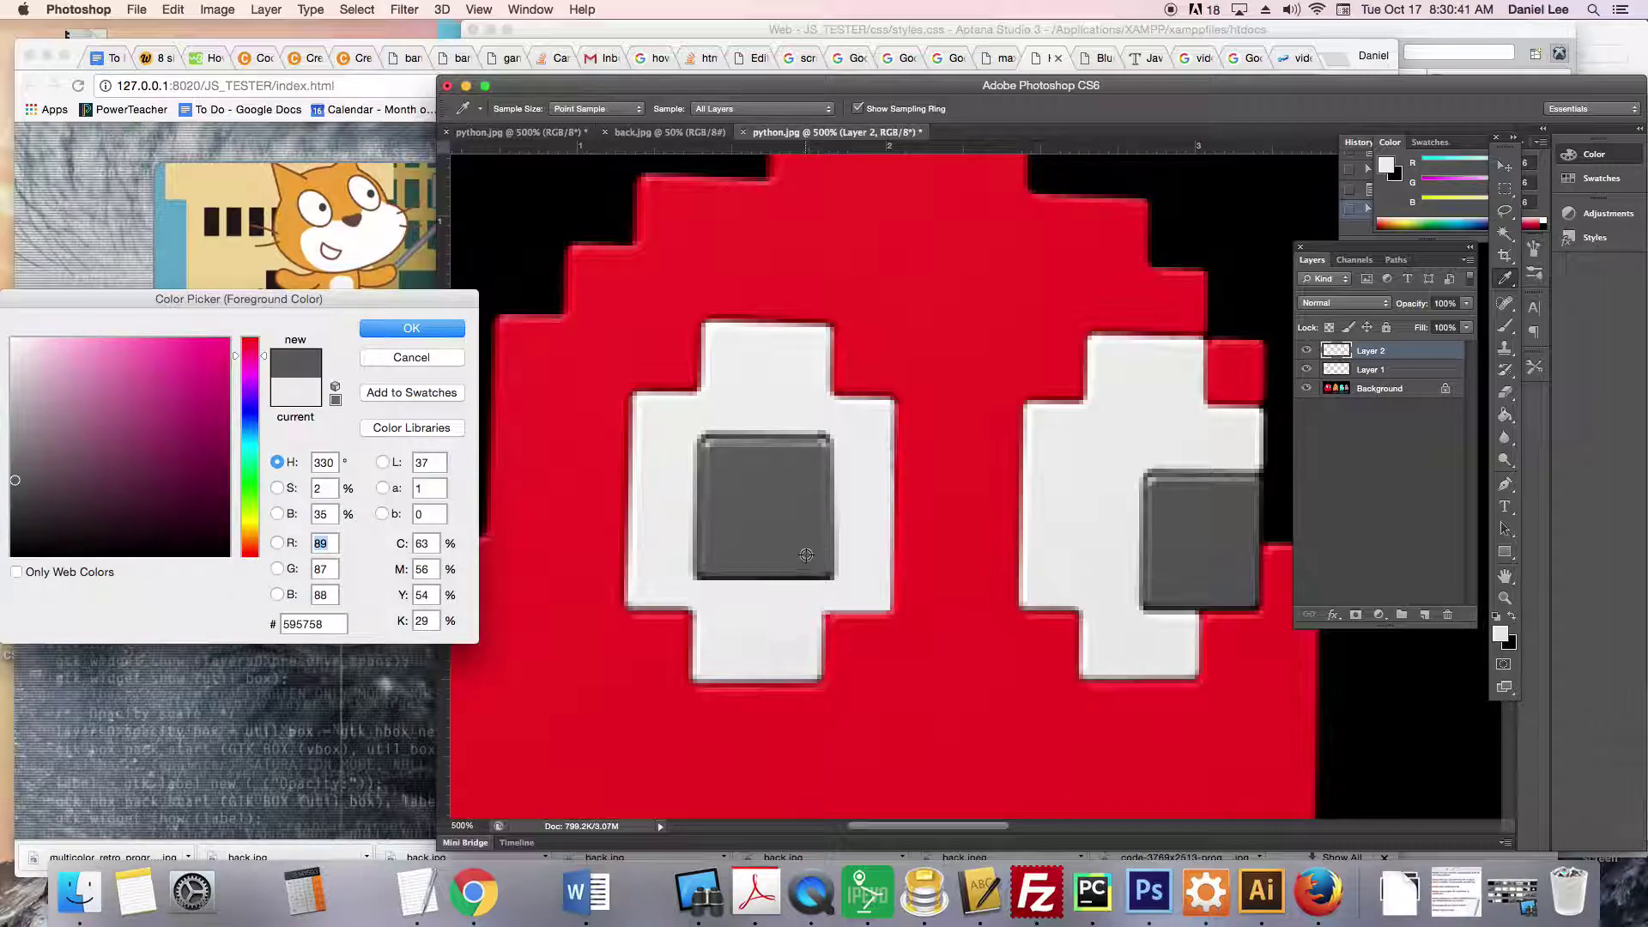
{"action": "left_click", "coordinate": [820, 567]}
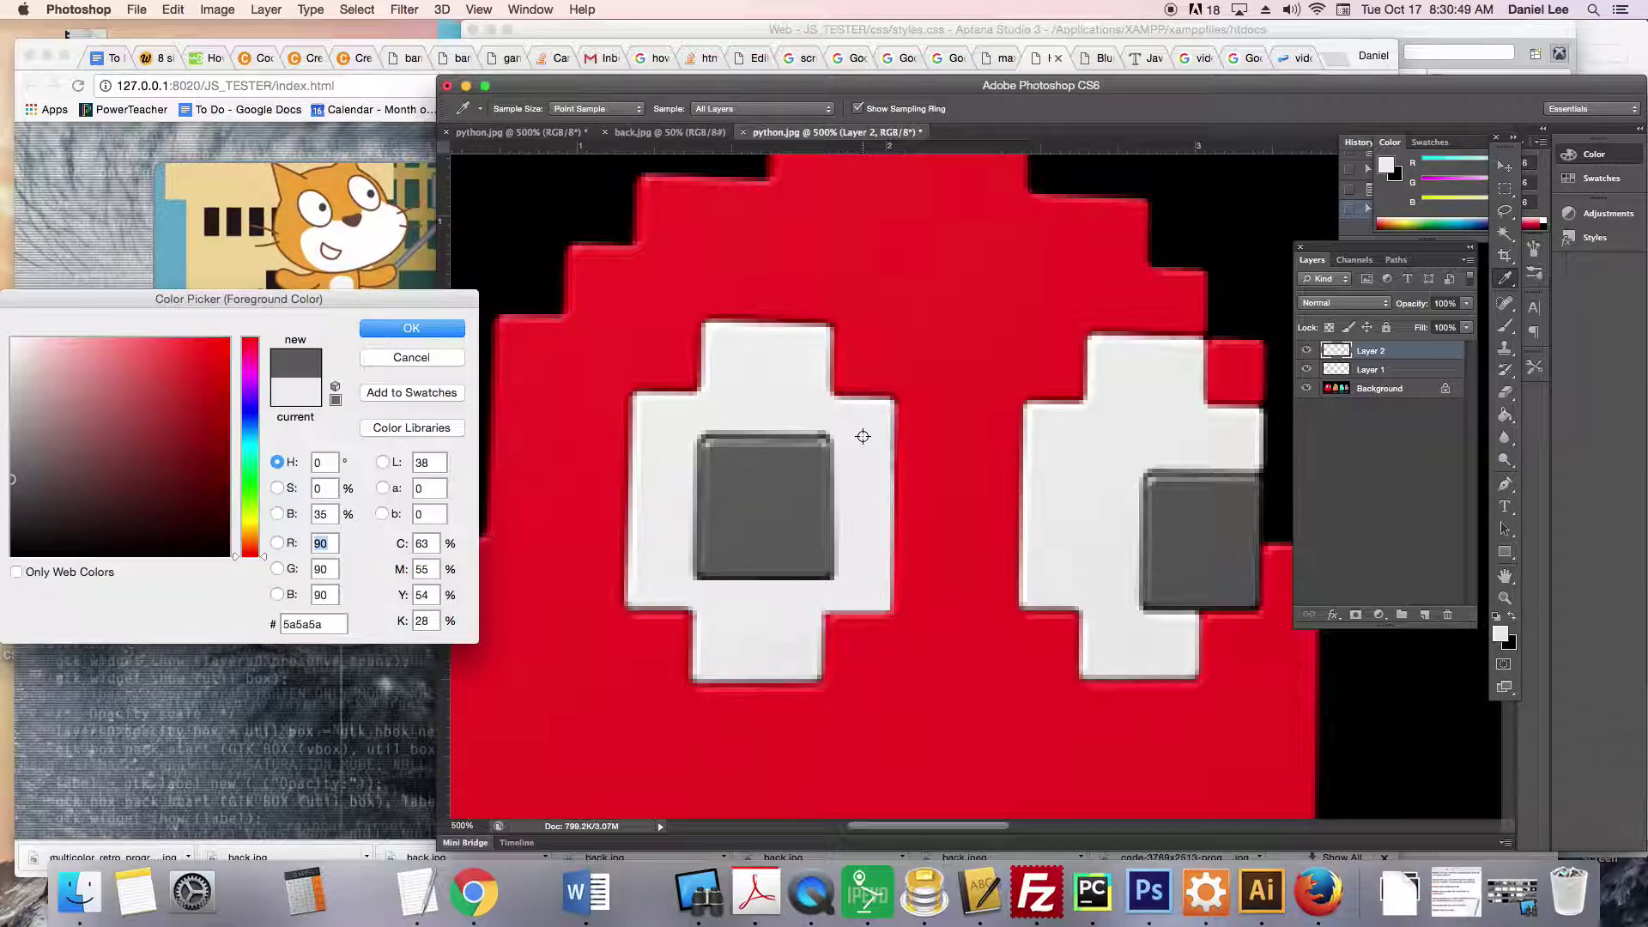
{"action": "left_click", "coordinate": [463, 825]}
{"action": "type", "text": "100"}
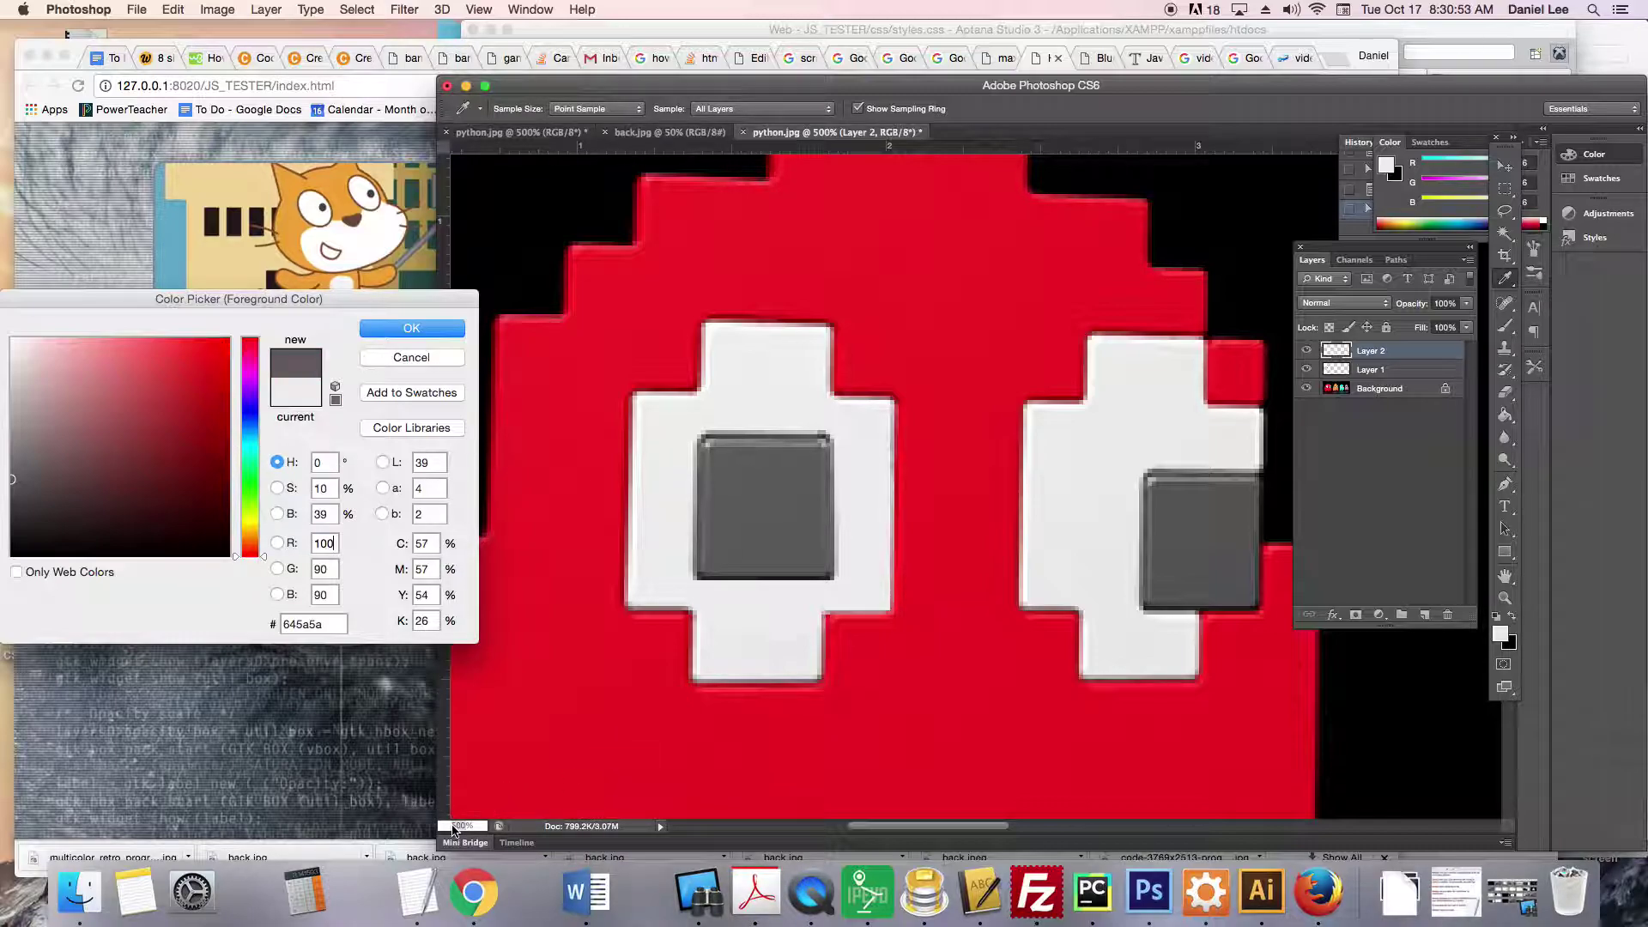
Close the colour chooser, return to the Brush, and view the image at 100% zoom.
{"action": "key", "text": "Escape"}
{"action": "key", "text": "b"}
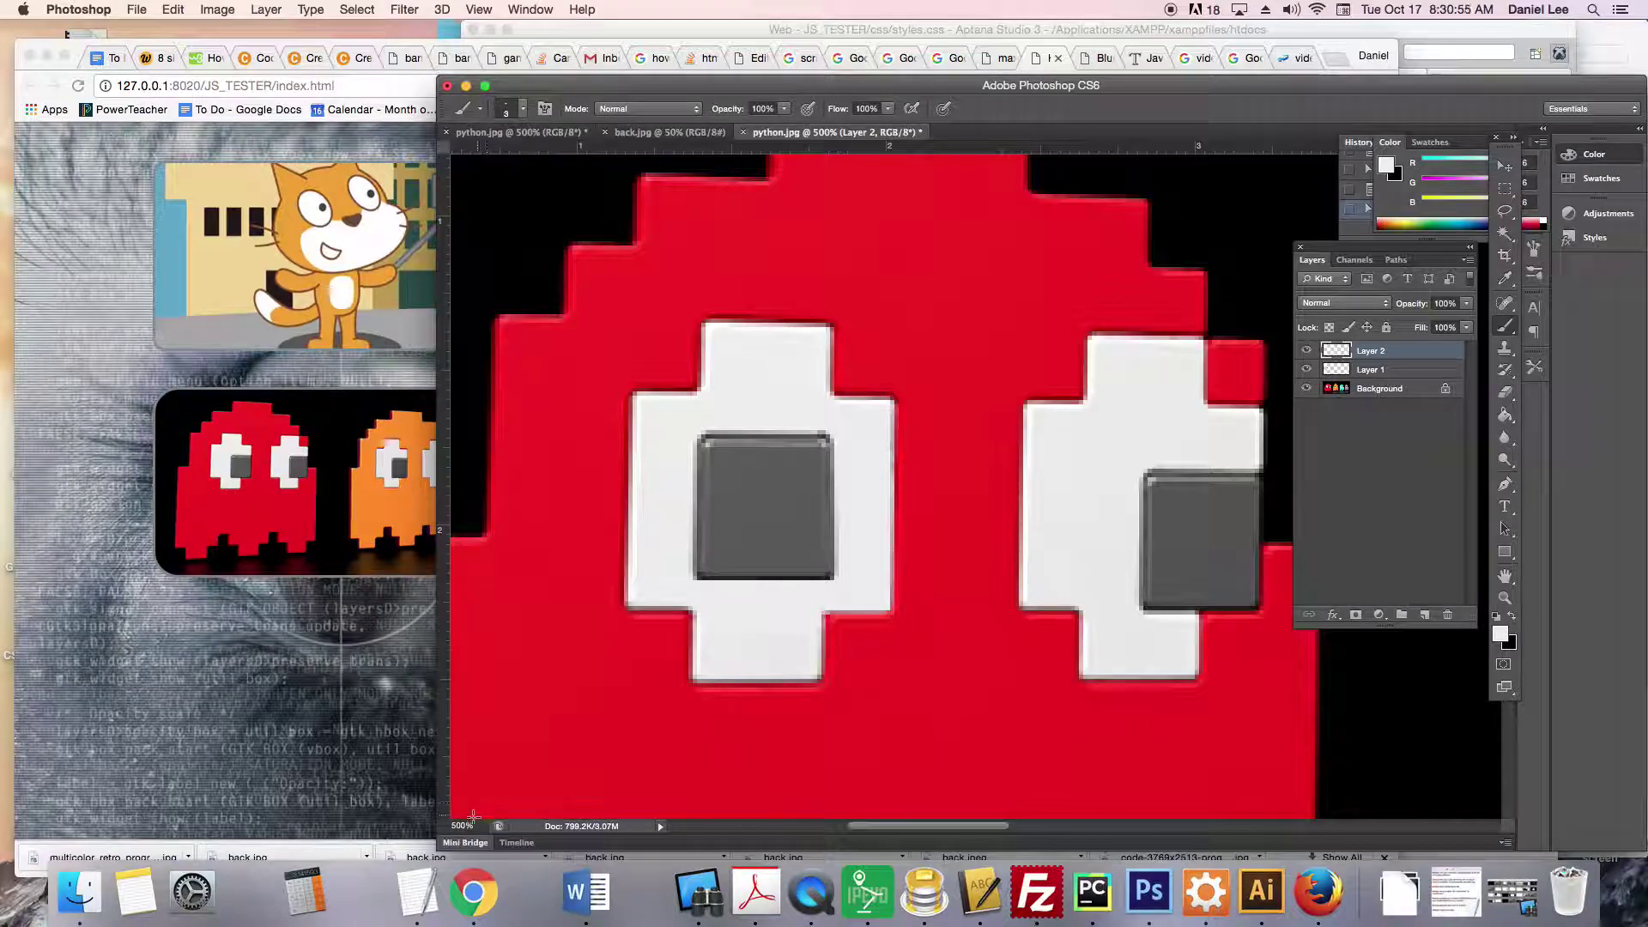
{"action": "left_click", "coordinate": [463, 826]}
{"action": "type", "text": "100"}
{"action": "key", "text": "Return"}
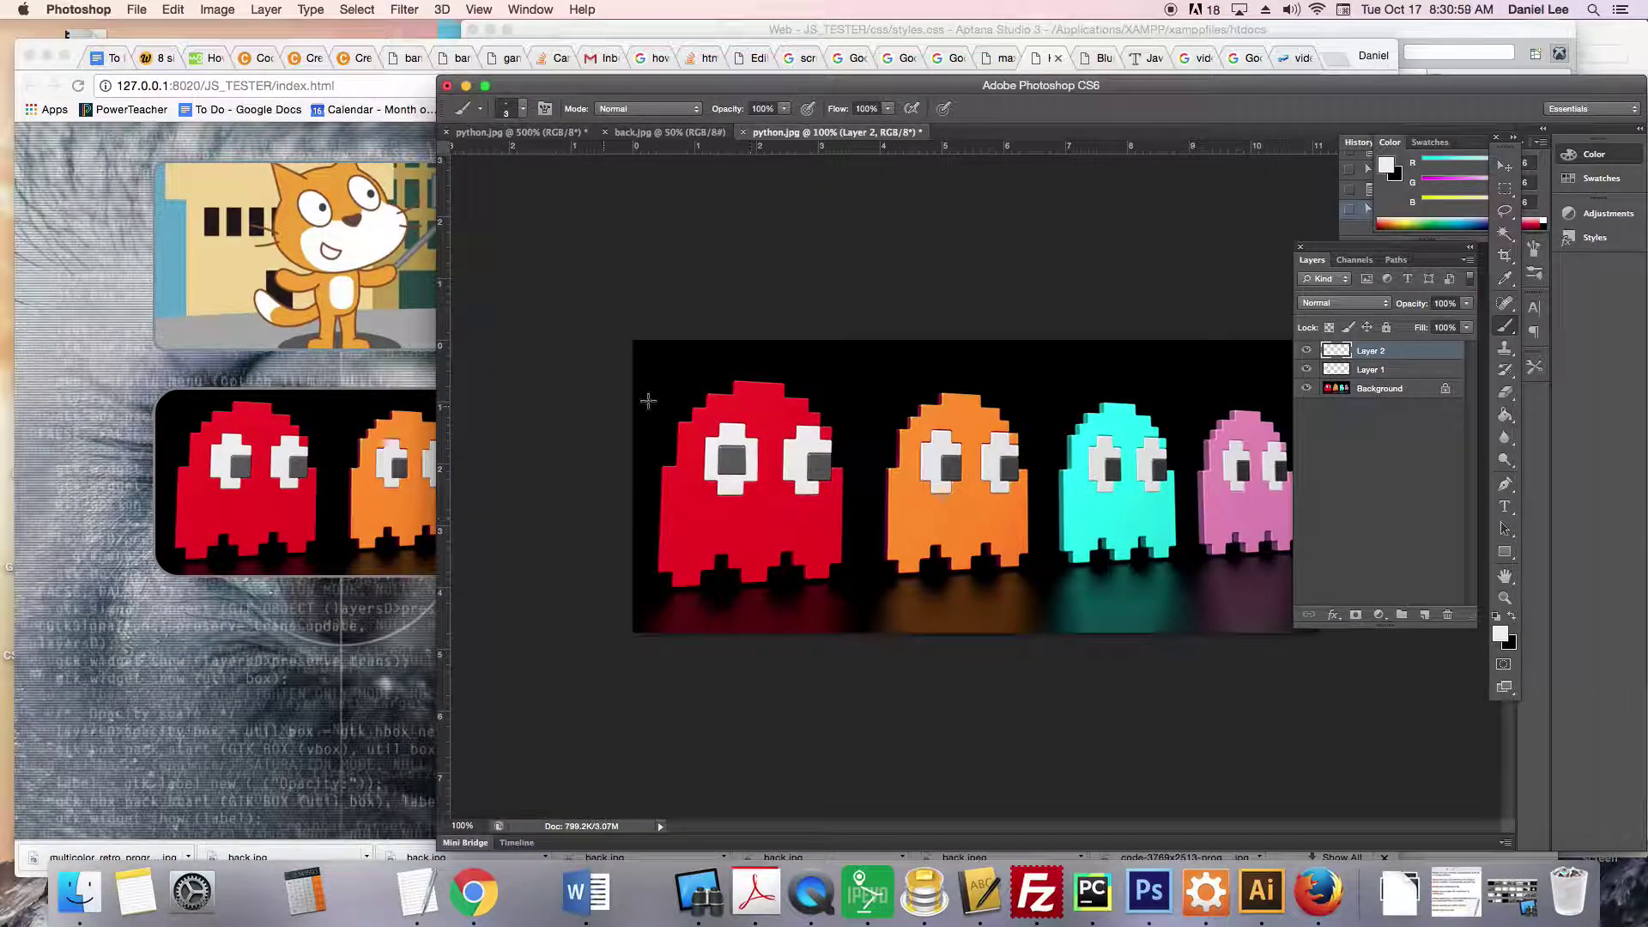